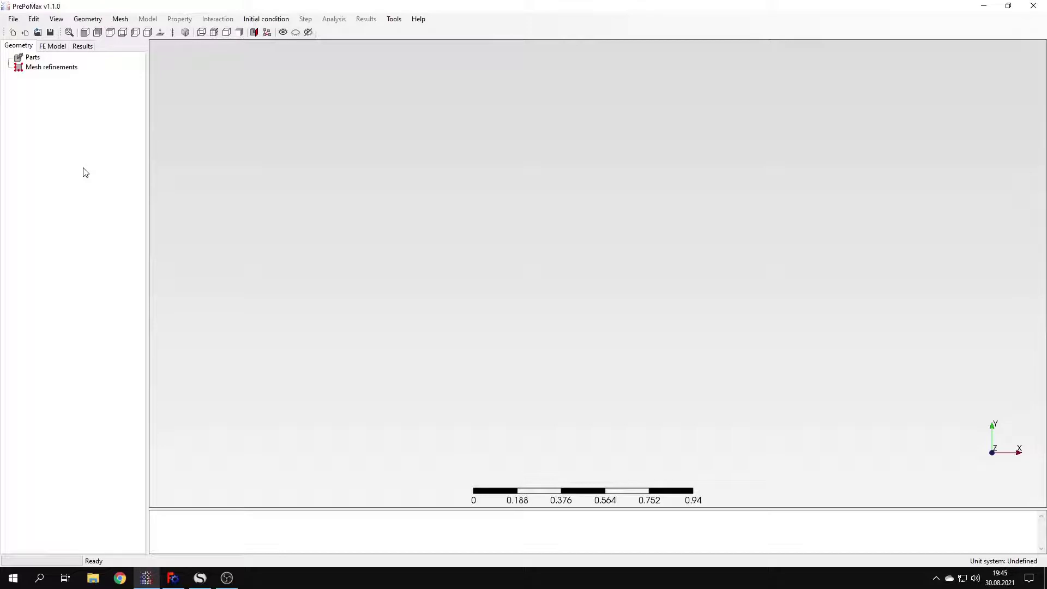
- Start a new model using the mm, ton, s, °C unit system
click(13, 32)
click(130, 113)
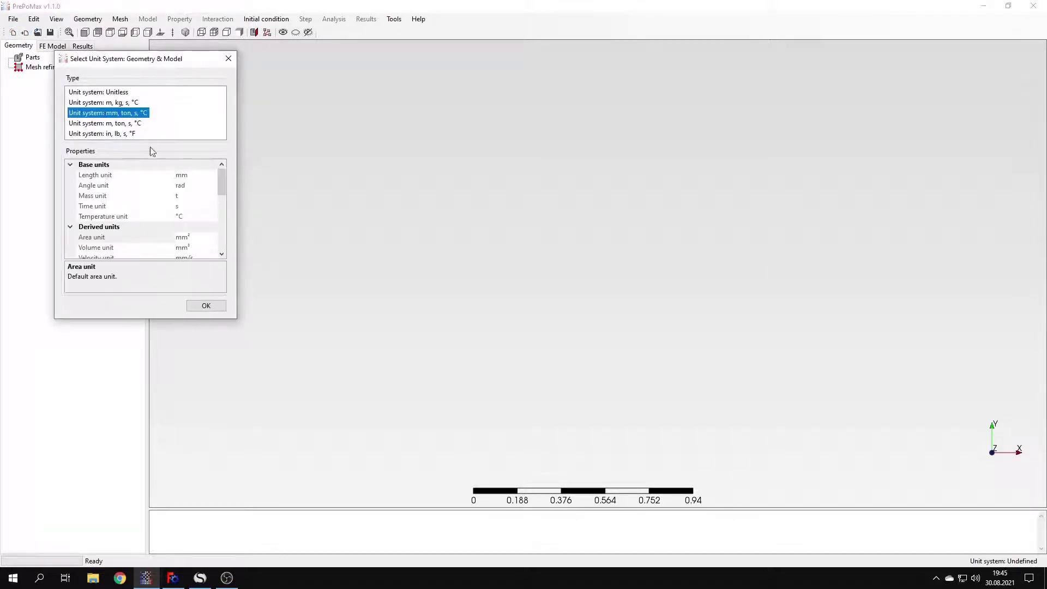
click(206, 306)
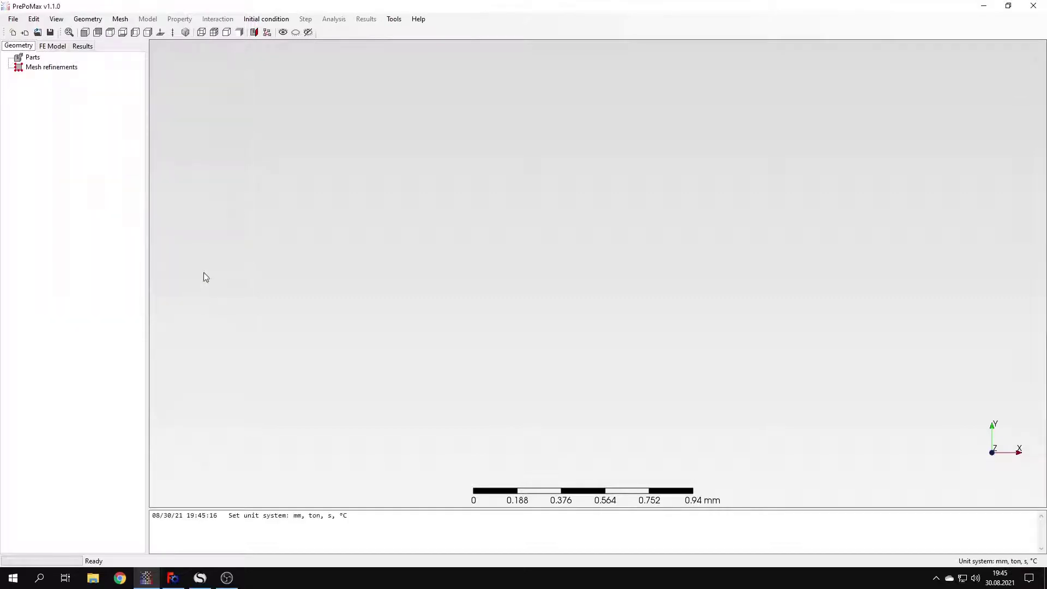
- Import the 'Tutorial 7 - beam gravity' geometry file as Solid_part-1
click(25, 32)
scroll(334, 168, down, 5)
click(291, 258)
click(428, 289)
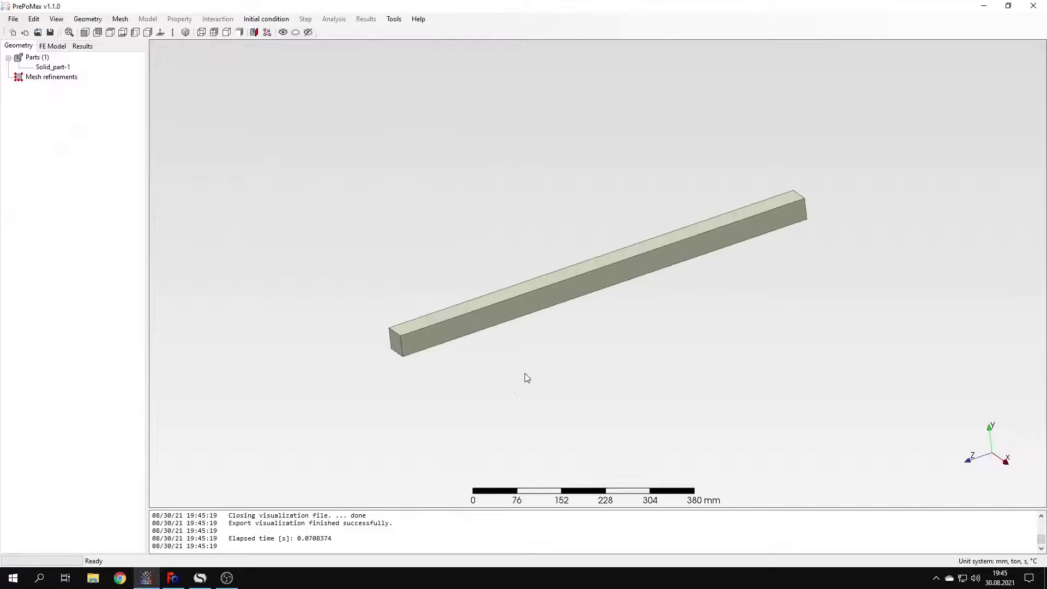
- Set a 5 mm max element size and generate the second-order mesh (76830 nodes, 48384 elements)
click(124, 20)
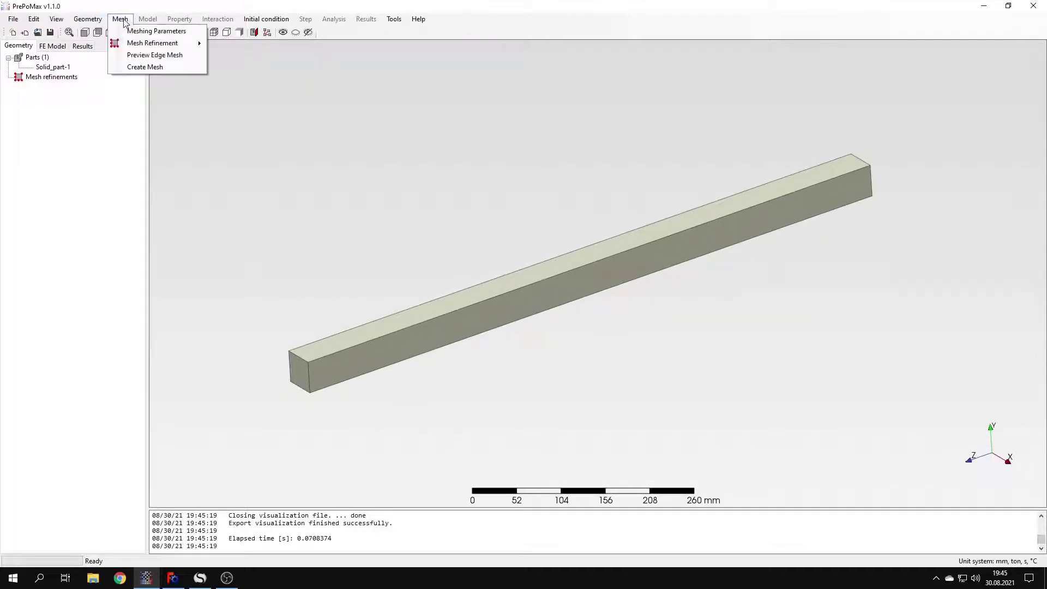
click(125, 20)
click(125, 20)
click(137, 31)
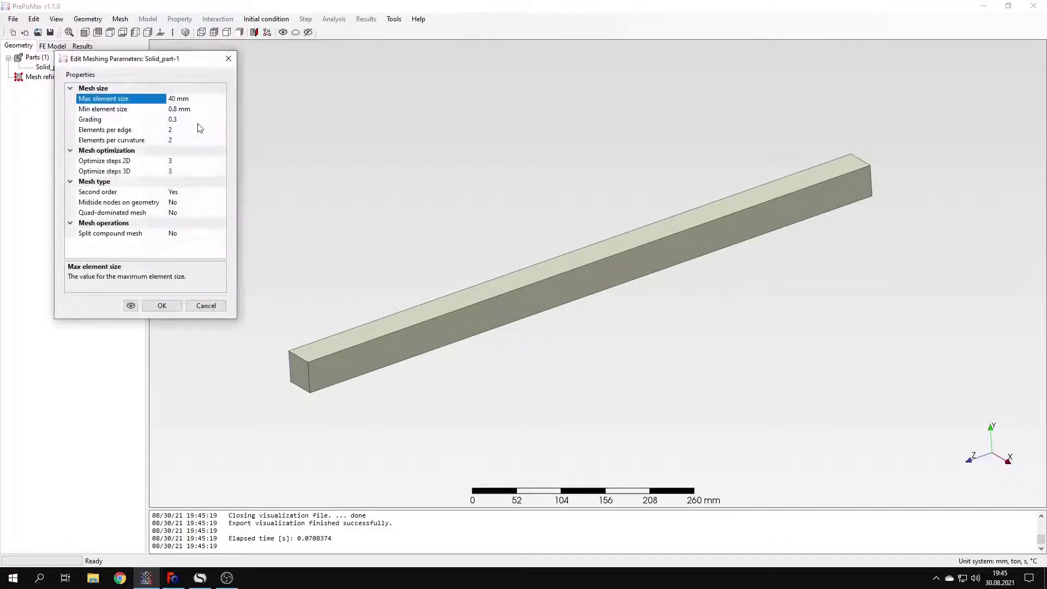
click(172, 99)
click(175, 306)
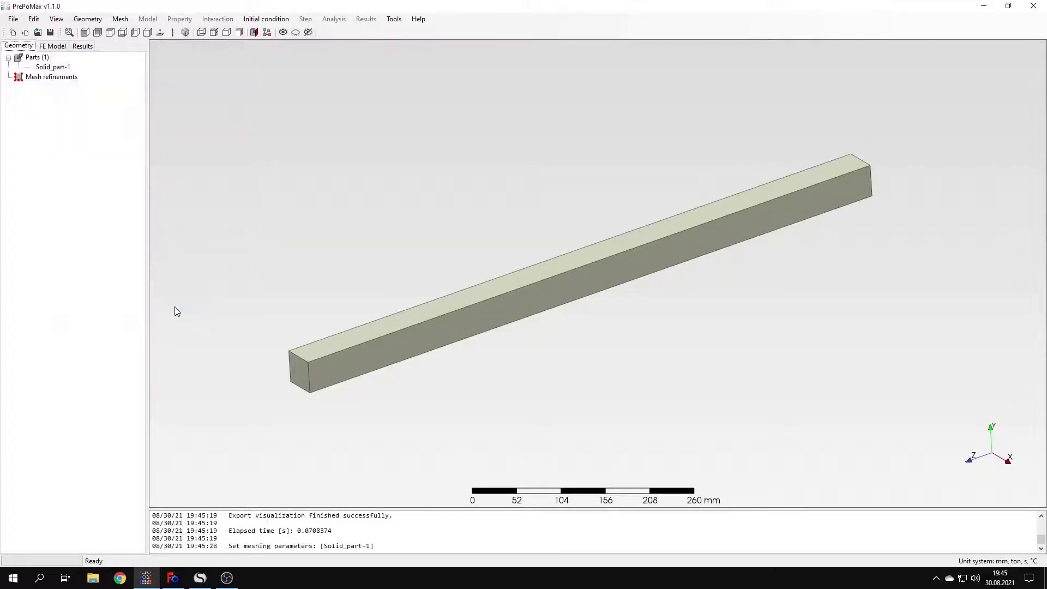
click(120, 19)
click(147, 66)
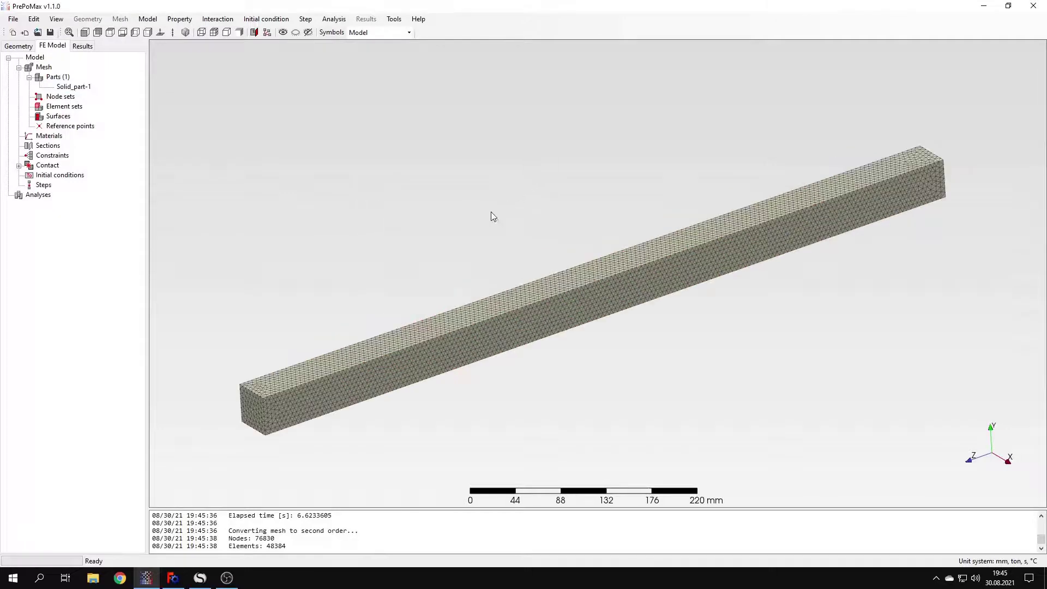
- Create a material named Steel with Elastic model: E = 210000 MPa, Poisson's ratio 0.3
double_click(61, 140)
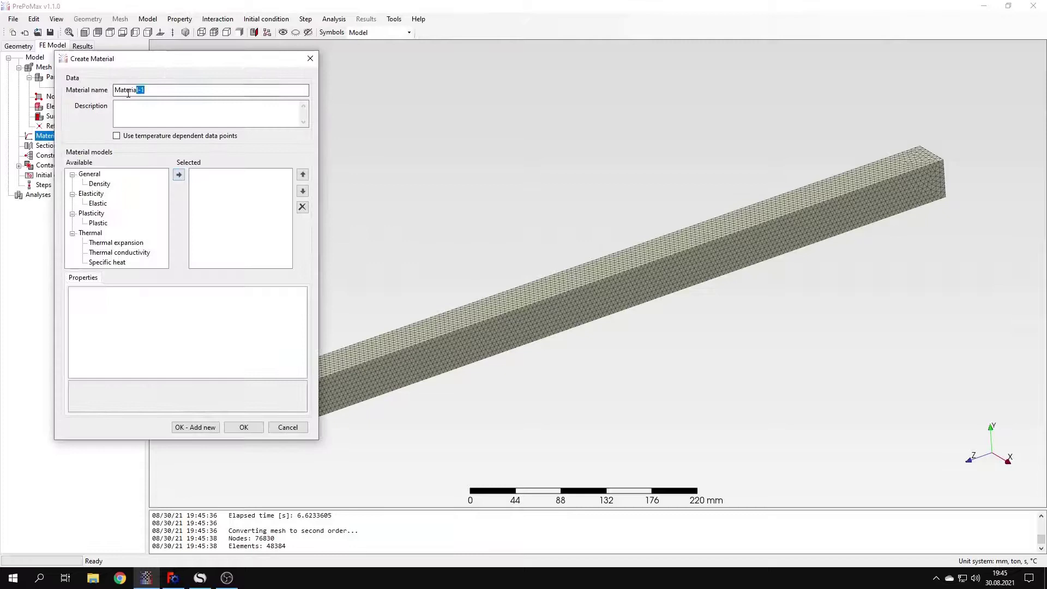
text(Stee)
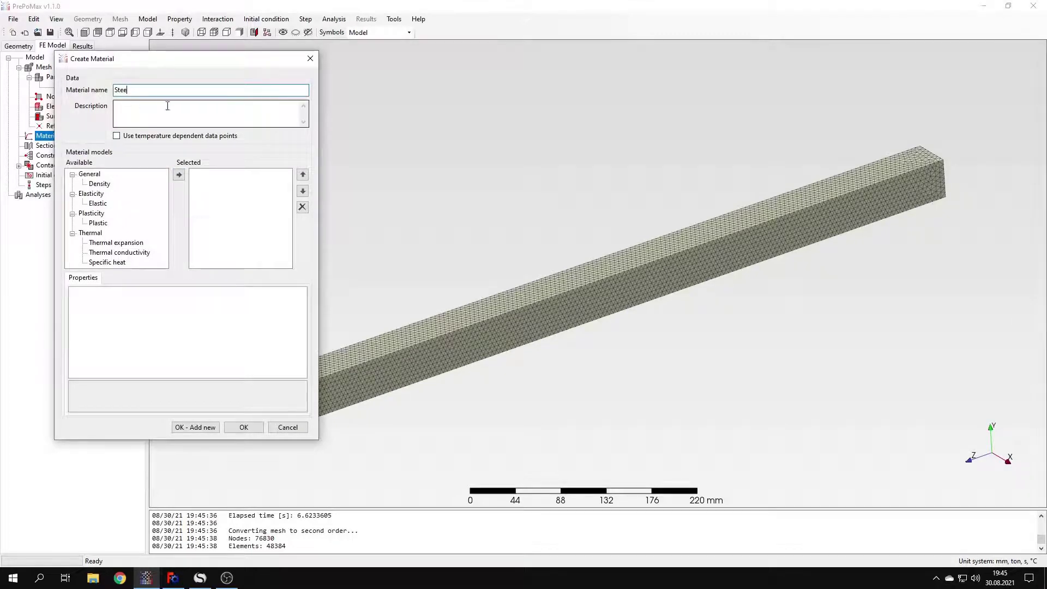
text(l)
click(98, 204)
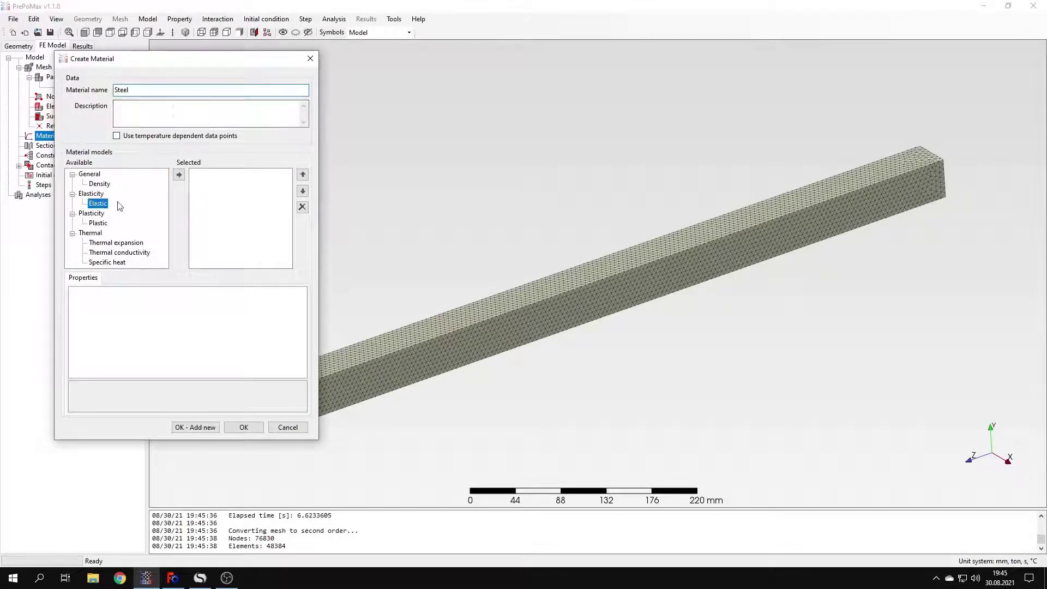
click(179, 176)
click(229, 300)
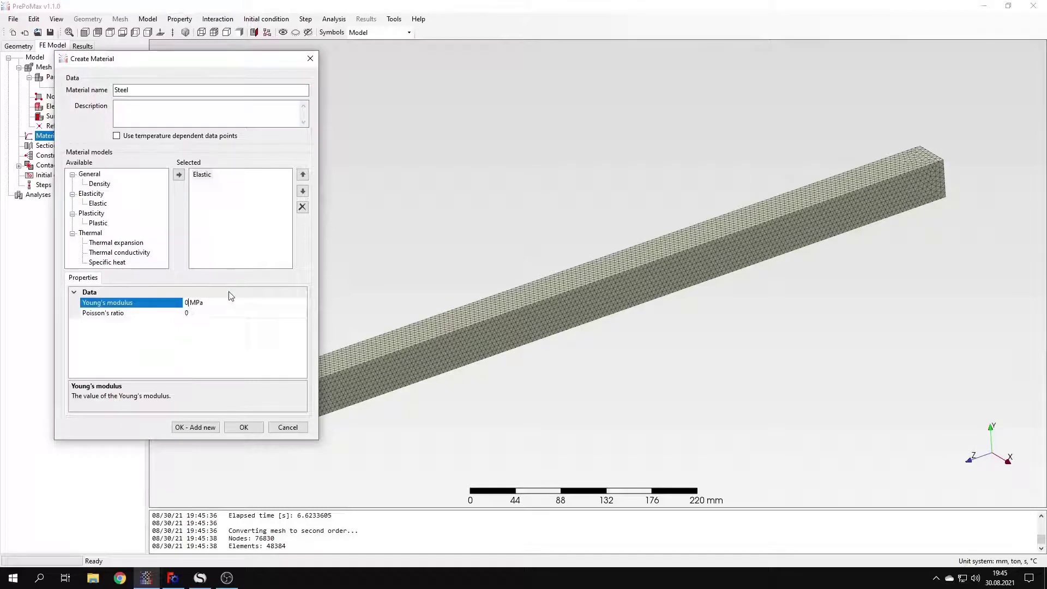
key(BackSpace)
text(210000)
click(234, 312)
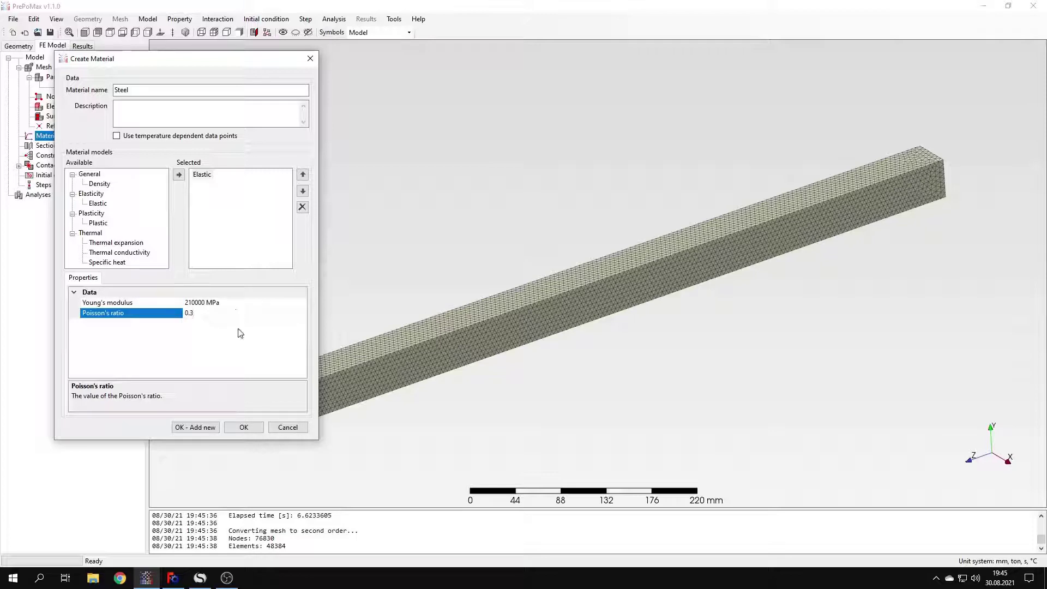
- Add the Density model to Steel and check the steel density in the SMath calculation
click(104, 184)
click(180, 175)
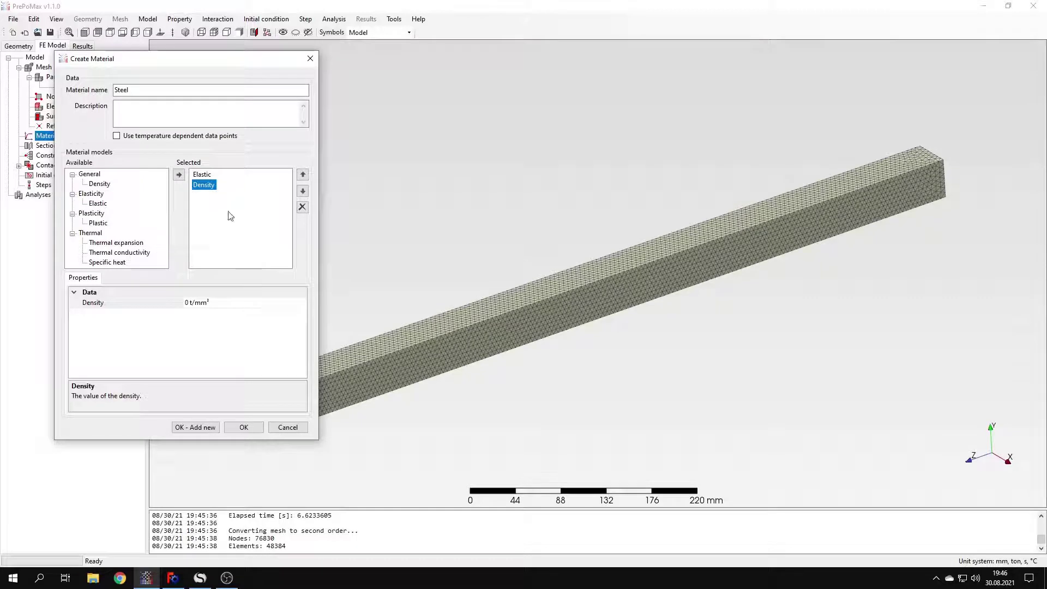
click(188, 304)
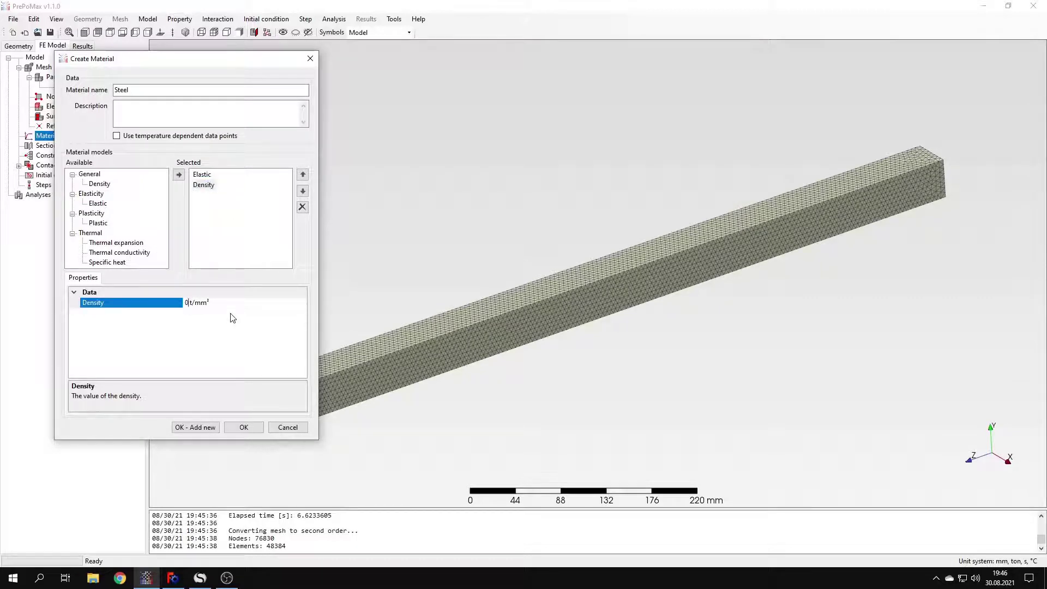
click(200, 577)
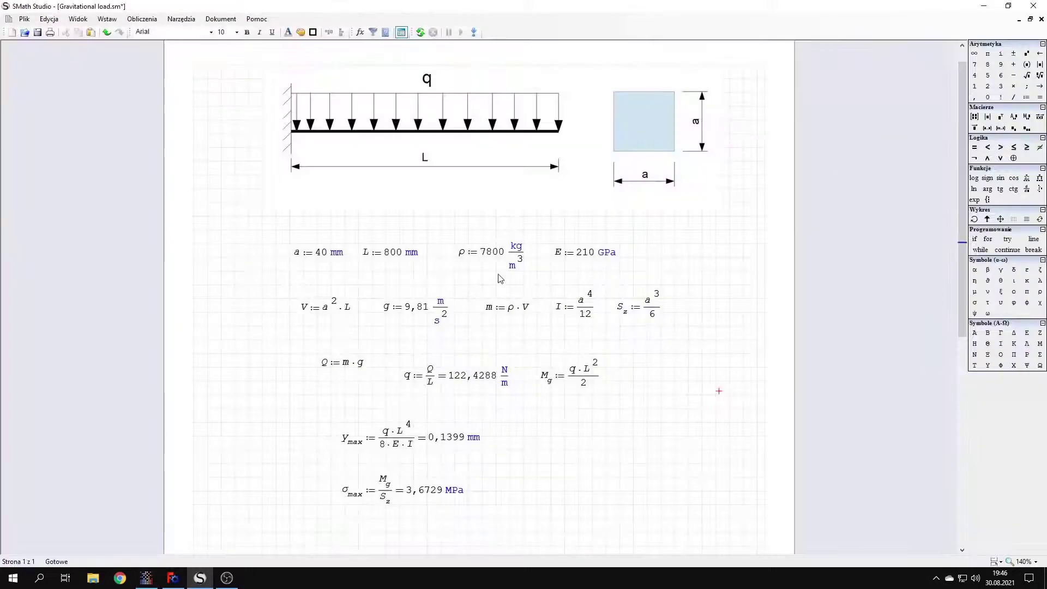
mouse_move(497, 267)
- Set Steel's density to 7.8e-9 t/mm³ and assign Steel to the beam as Solid_section-1
click(146, 578)
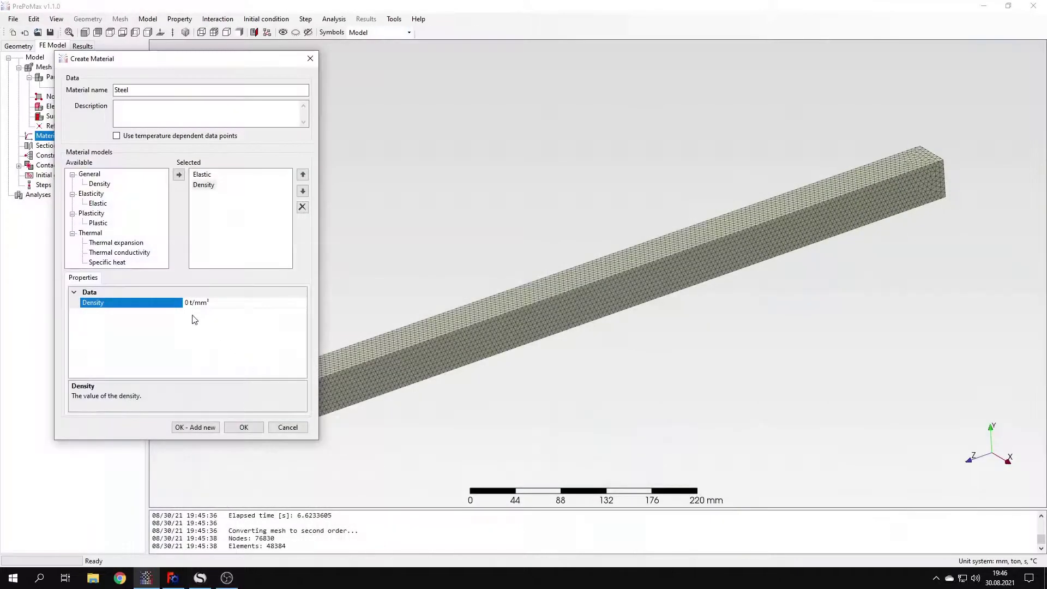
key(BackSpace)
text(7.8e-9)
click(247, 425)
double_click(55, 156)
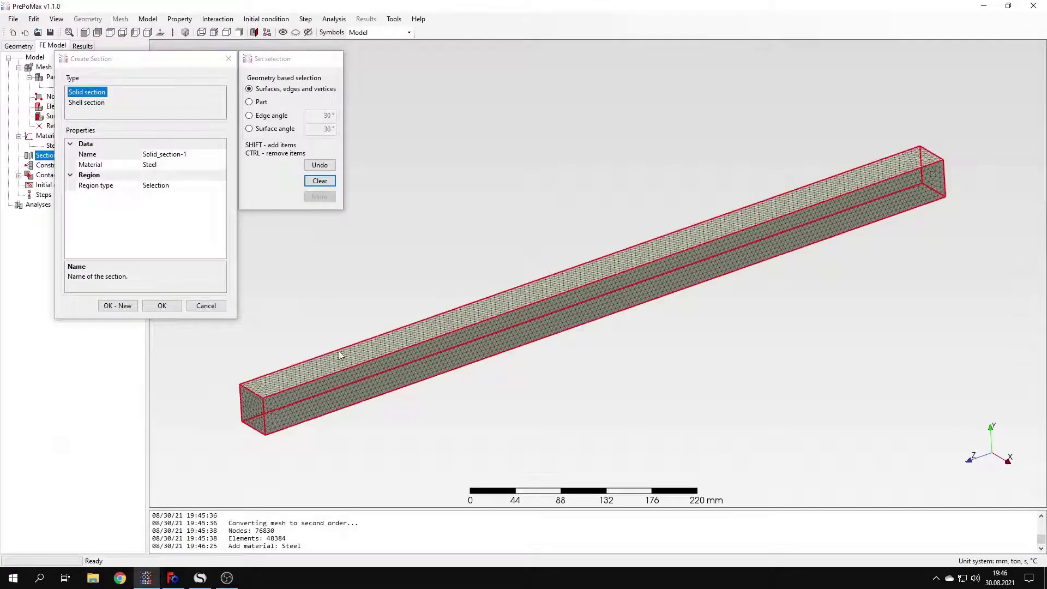
click(162, 306)
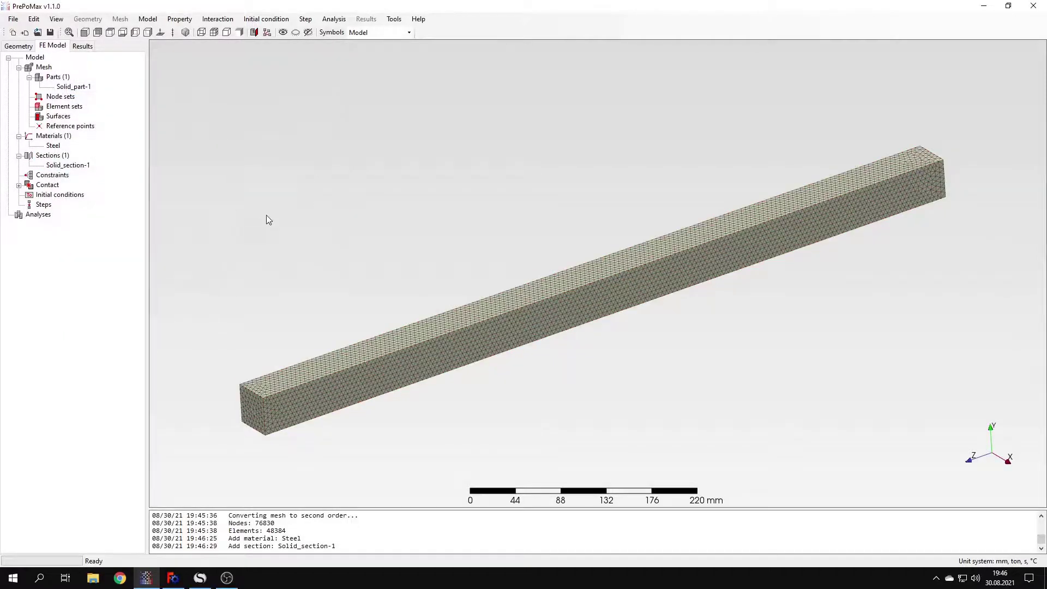
- Add static Step-1 and fix the beam's near end face with boundary condition Fixed-1
double_click(43, 205)
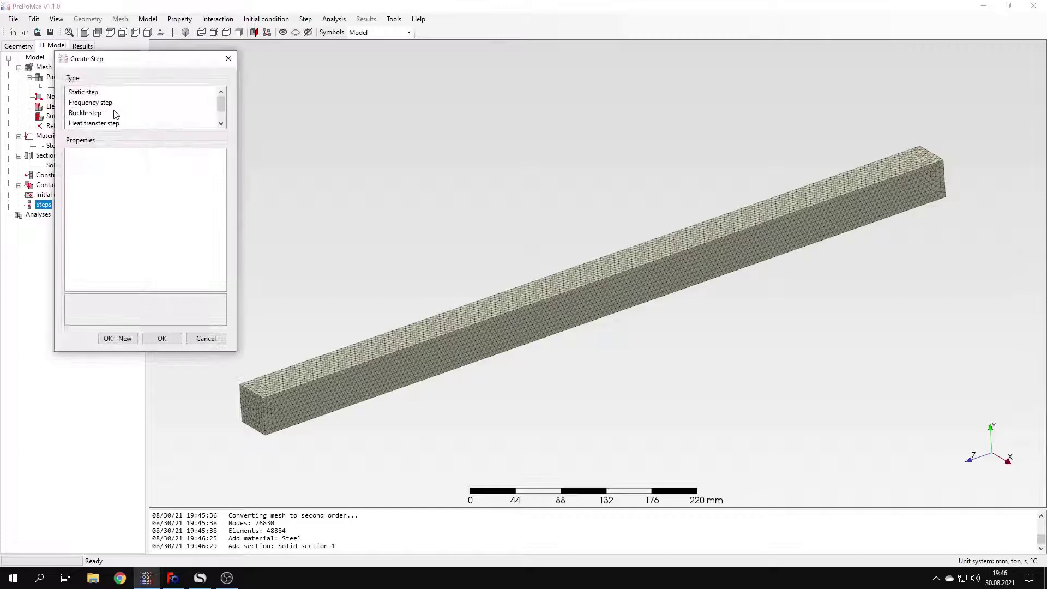
click(162, 338)
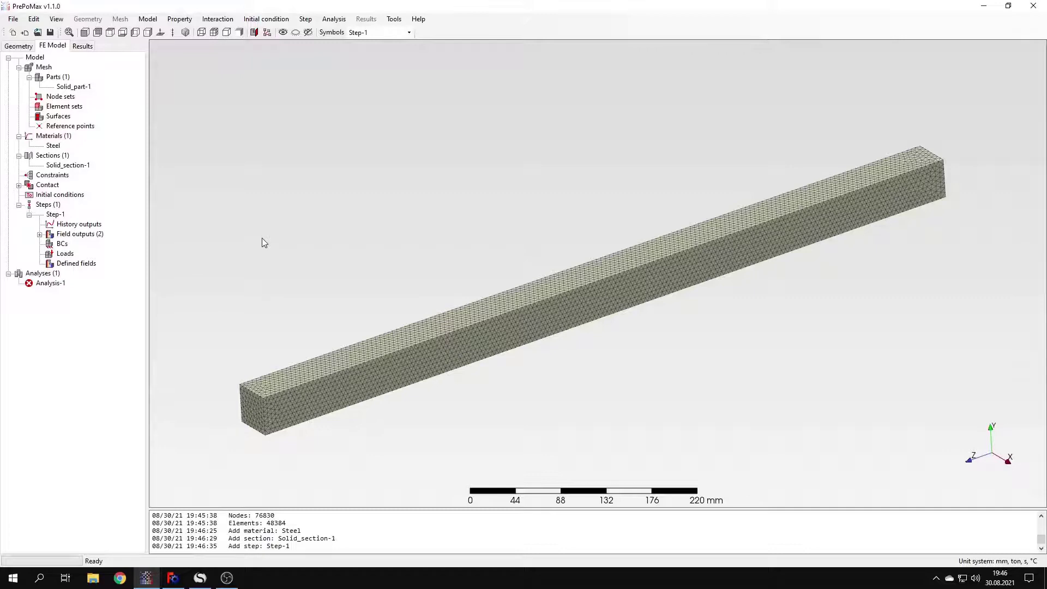
double_click(61, 244)
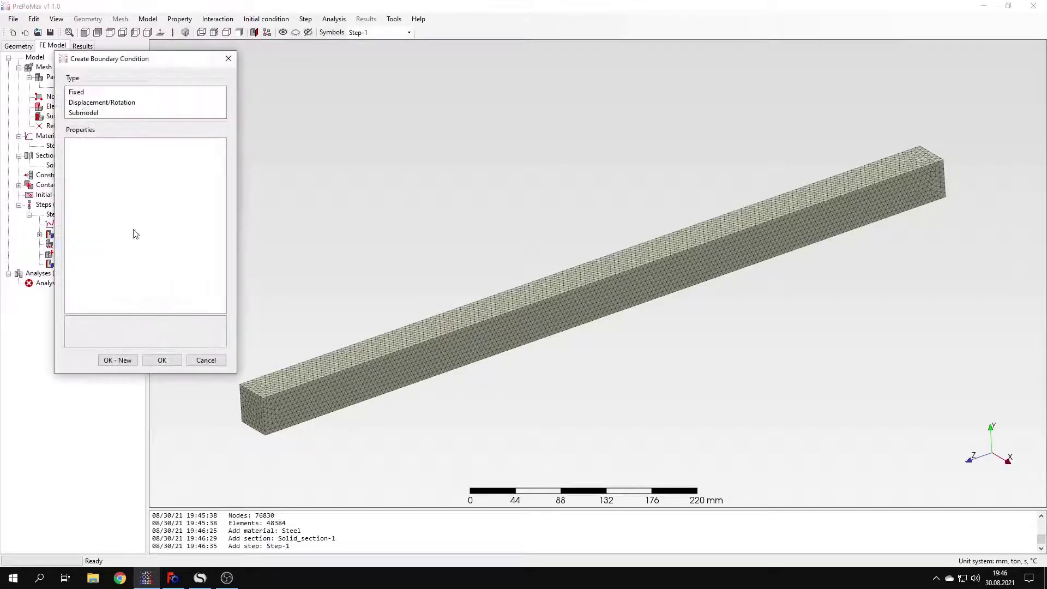
click(72, 93)
click(251, 407)
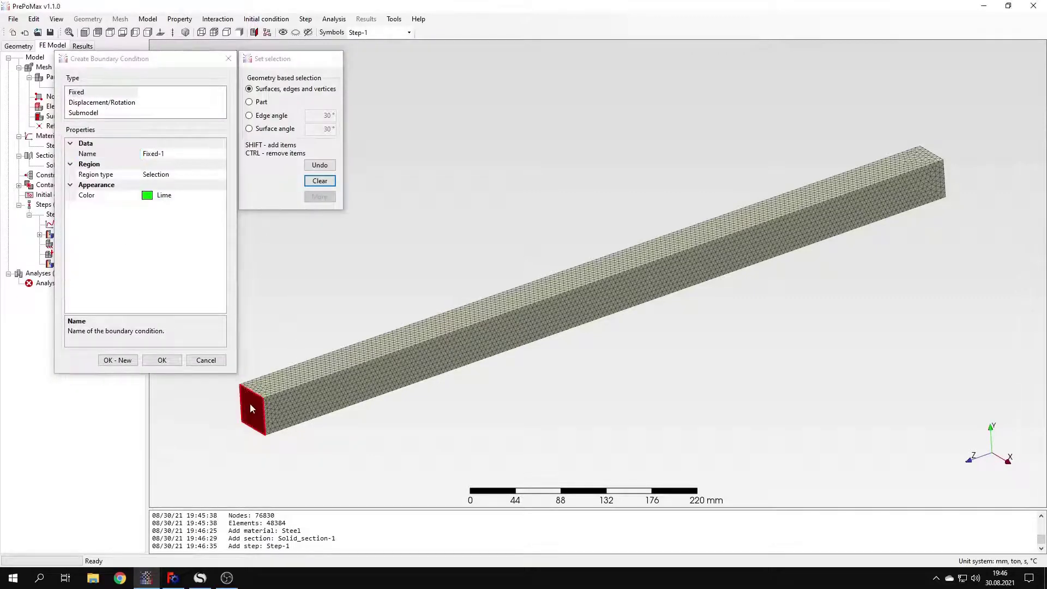
click(163, 361)
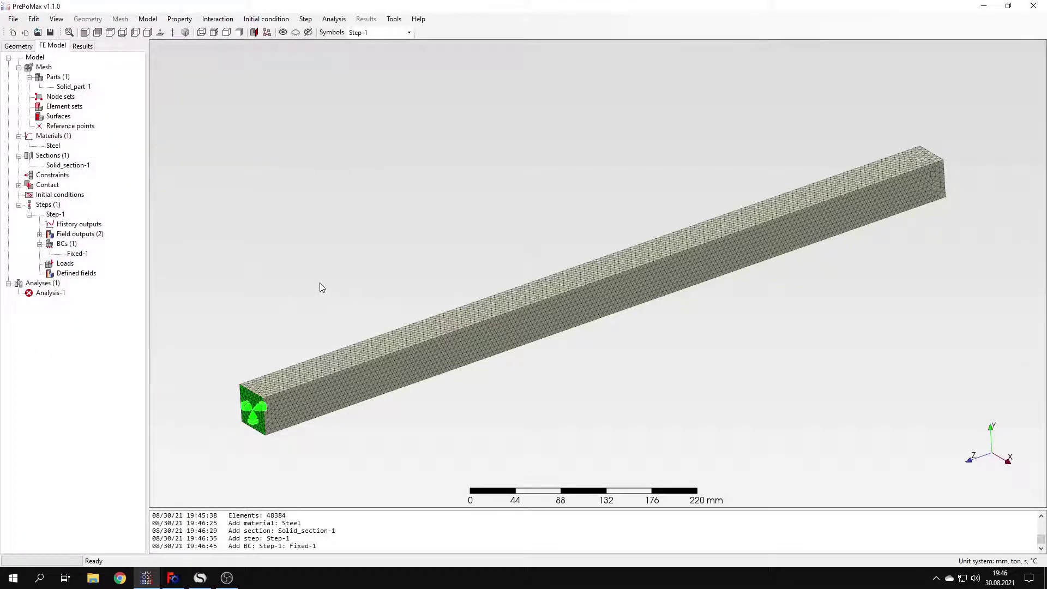
- Apply Gravity-1 of -9810 mm/s² along F2 to the whole beam, then hide mesh edges
double_click(71, 264)
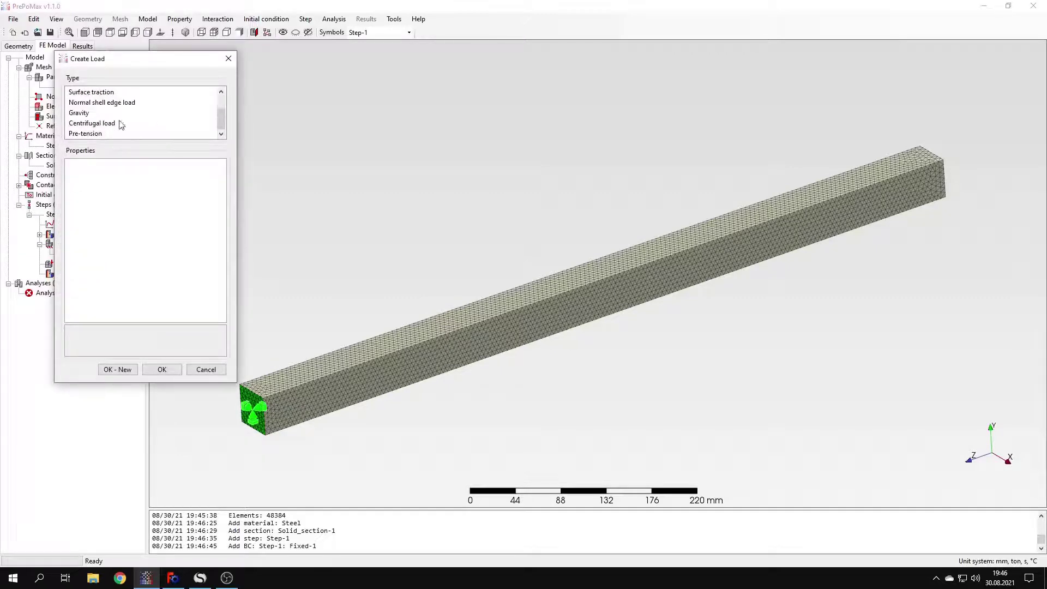
click(82, 114)
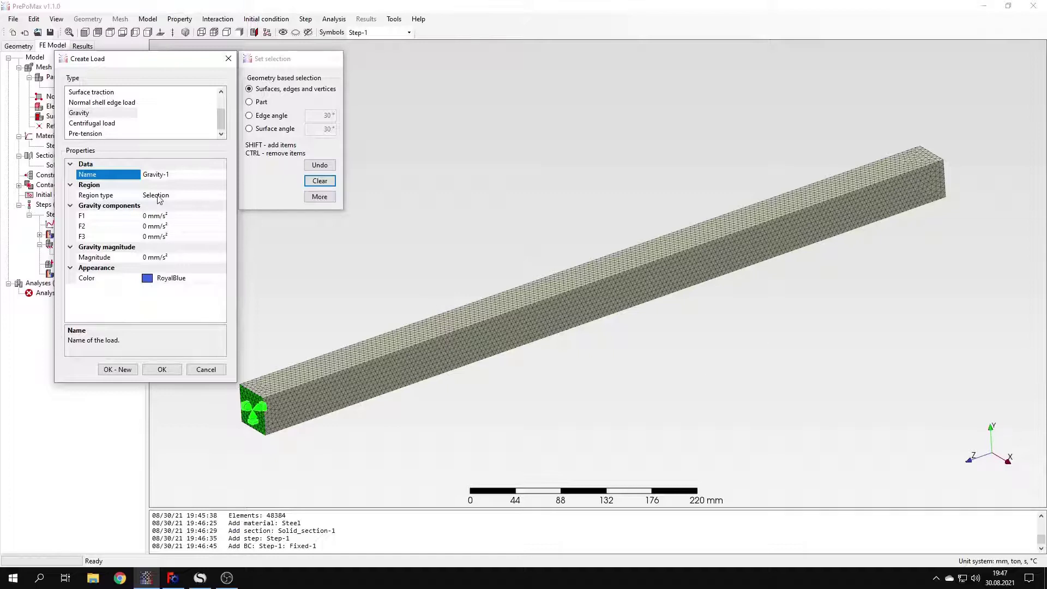
click(146, 226)
click(192, 225)
text(-)
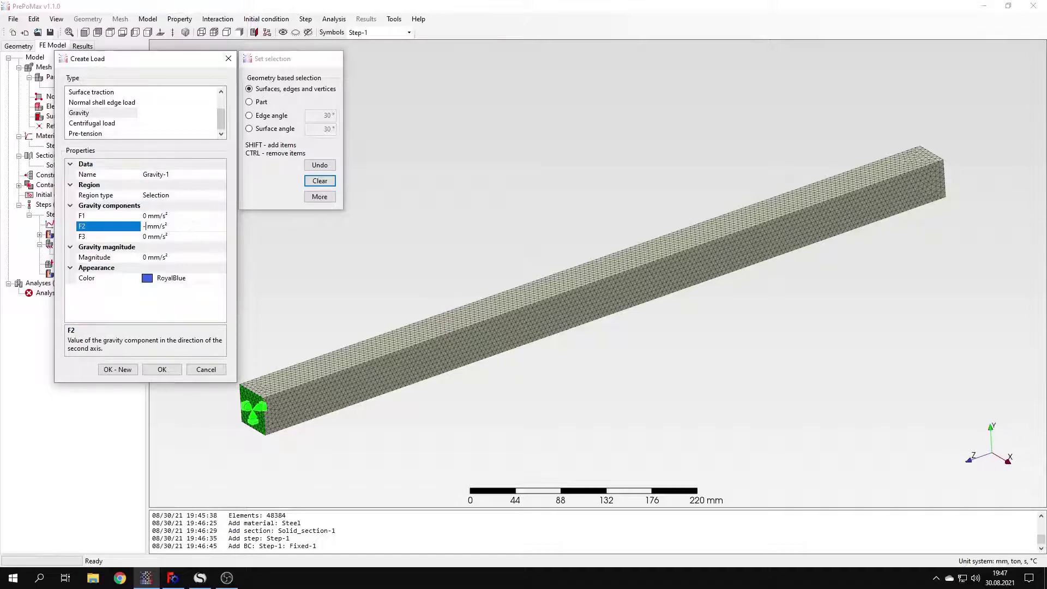
text(9810)
click(192, 235)
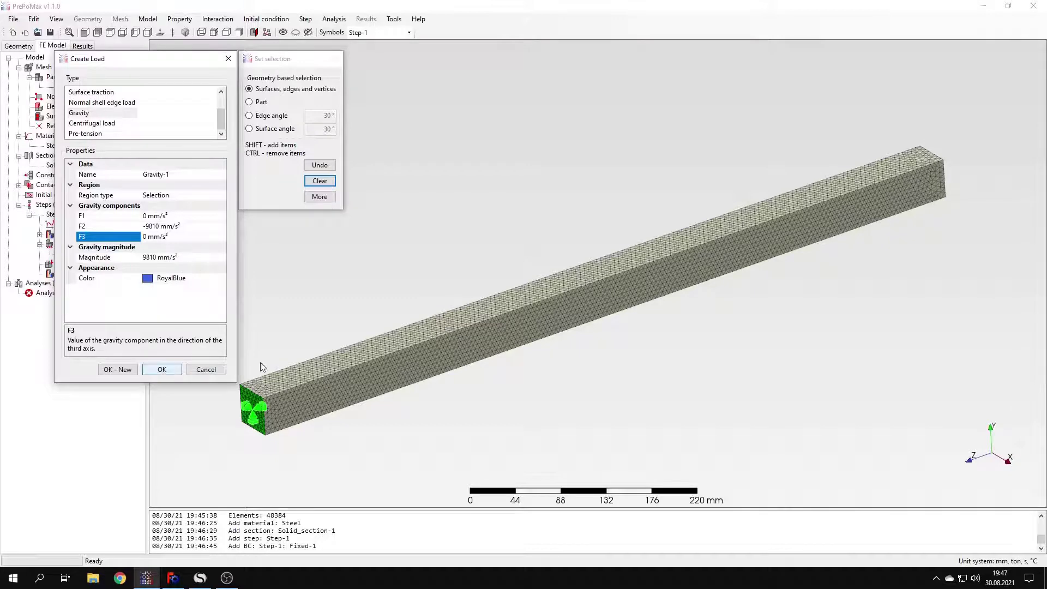
click(368, 366)
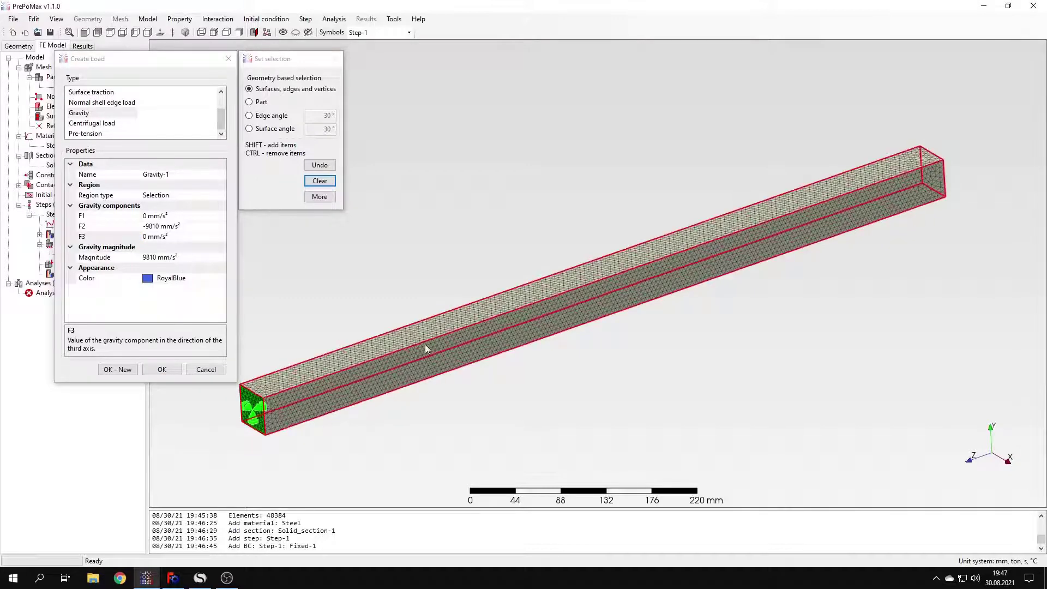
click(162, 369)
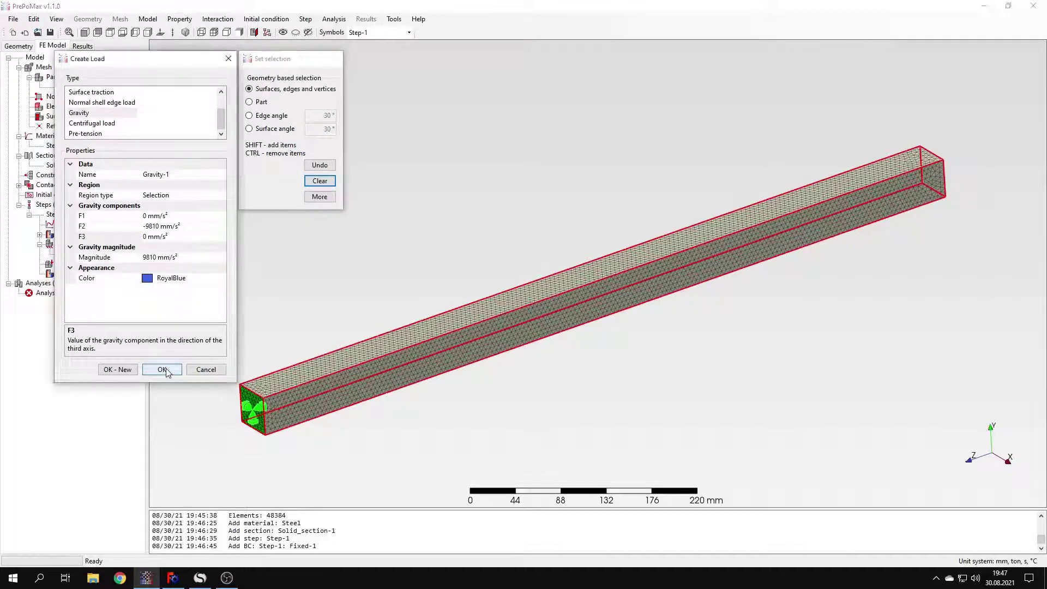
click(249, 303)
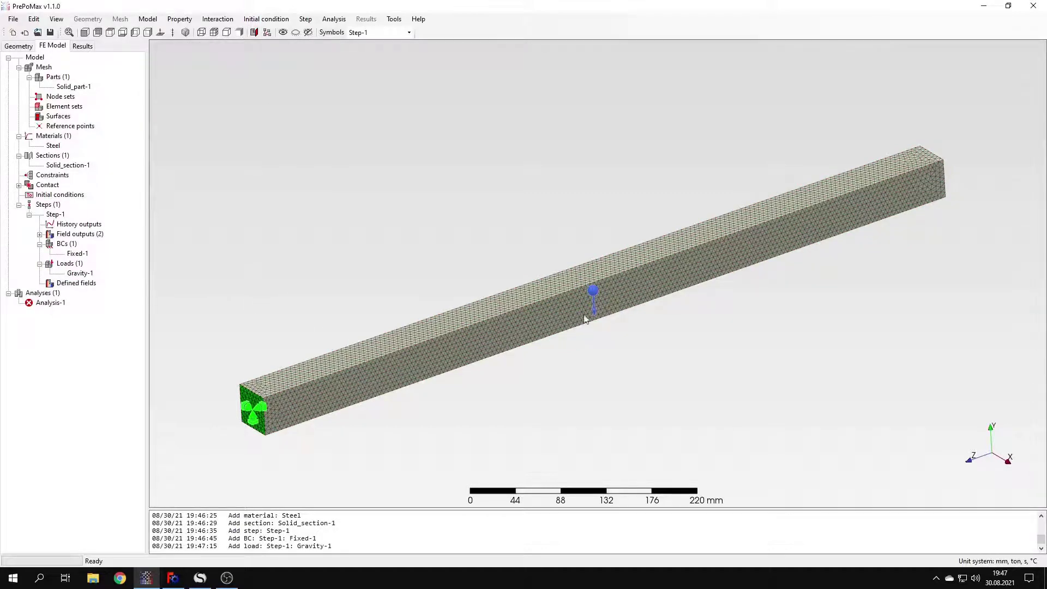
click(227, 32)
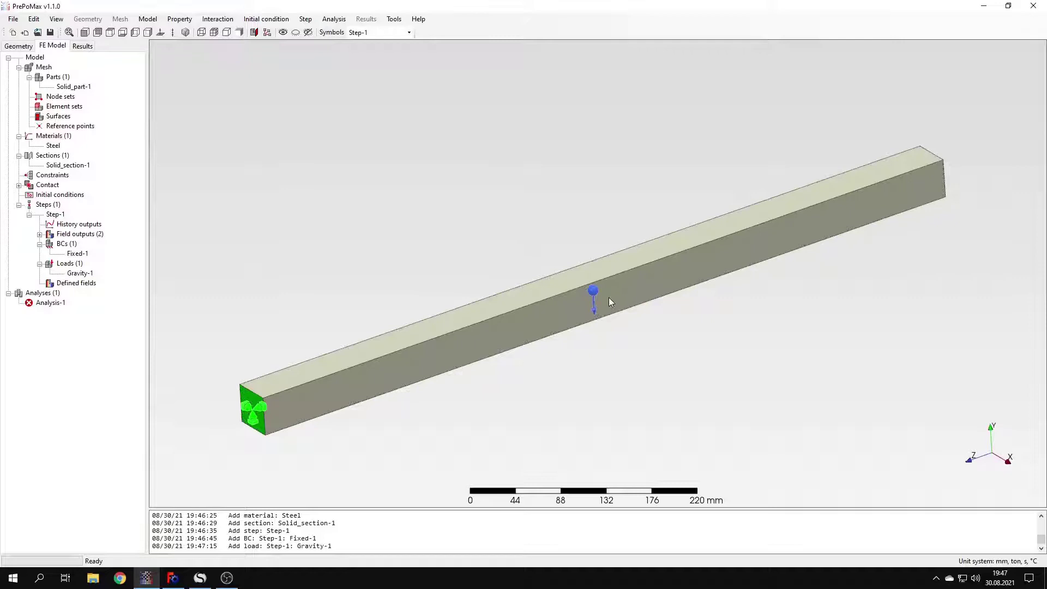
- Run Analysis-1, overwriting the previous analysis files
right_click(57, 308)
click(86, 325)
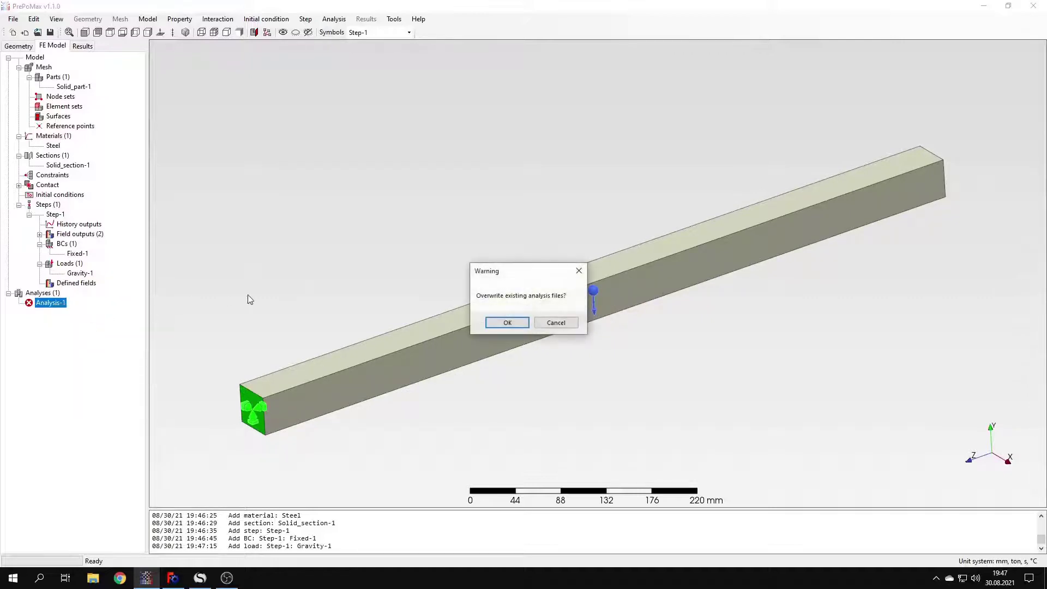
click(506, 322)
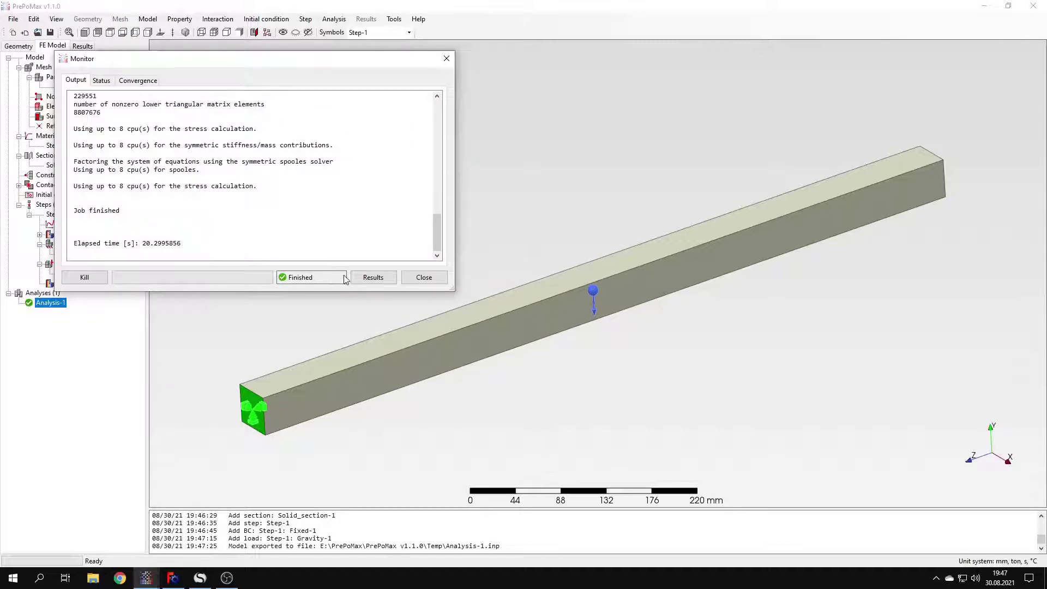
- Open the results and display U2 displacement, peaking at -0.1396 mm at the free end
click(386, 278)
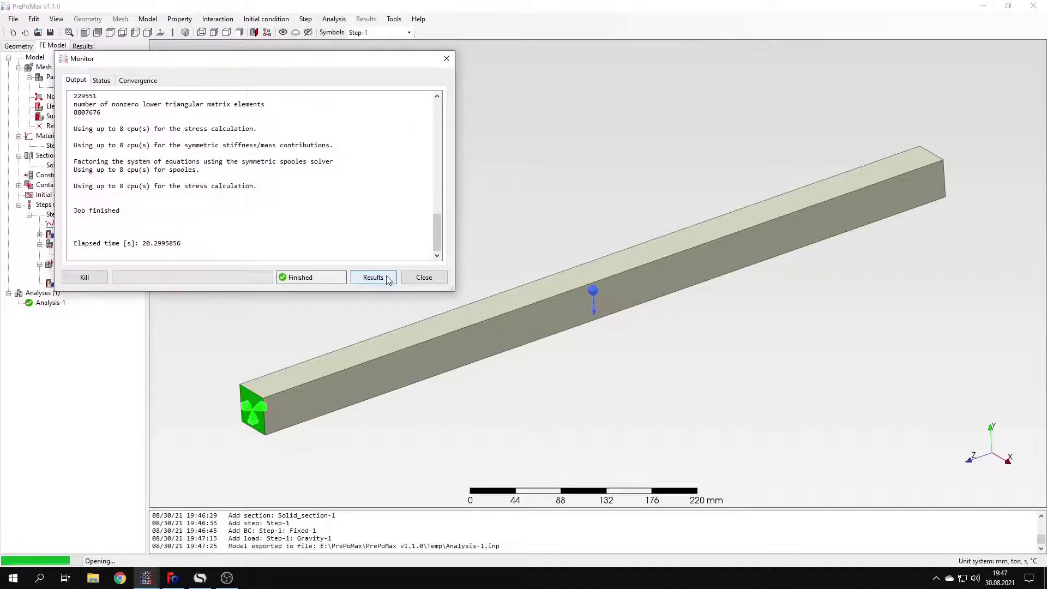
drag(542, 322, 245, 260)
key(Down)
key(Down)
scroll(244, 260, up, 1)
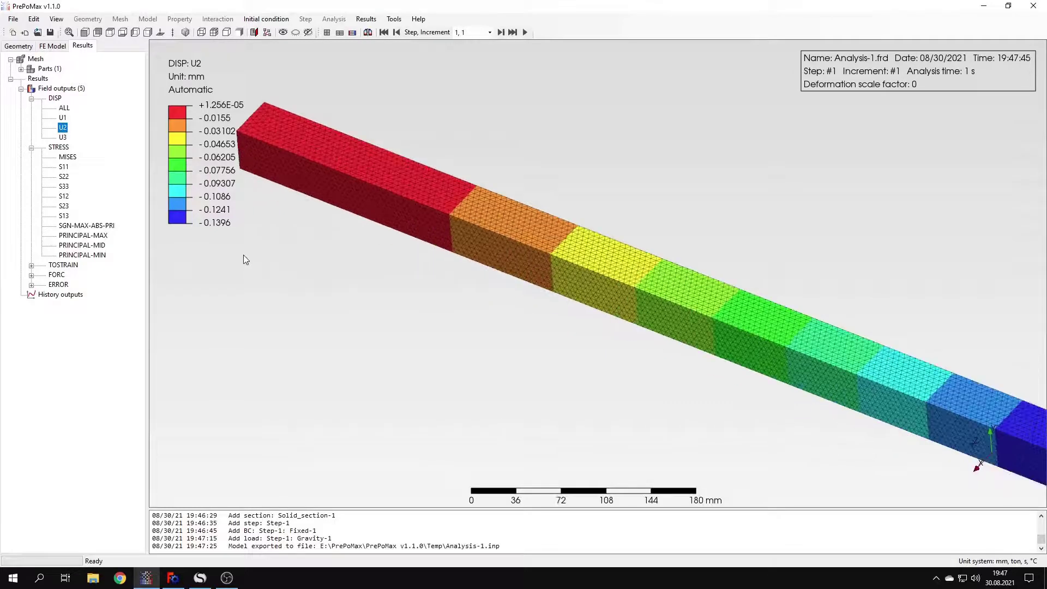
scroll(244, 254, down, 2)
click(201, 579)
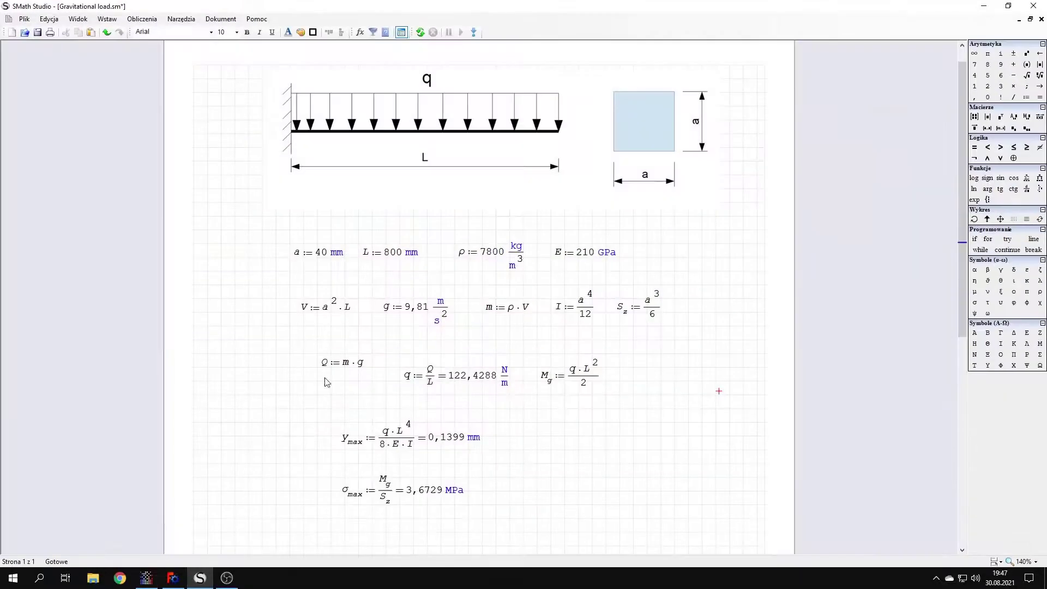
drag(320, 418, 500, 454)
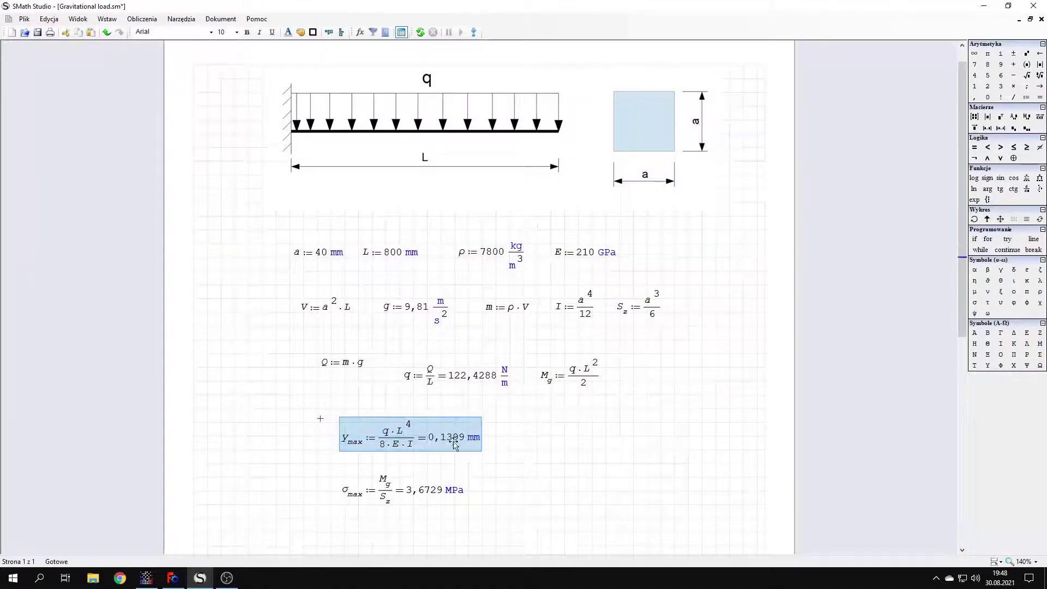
mouse_move(458, 446)
click(147, 579)
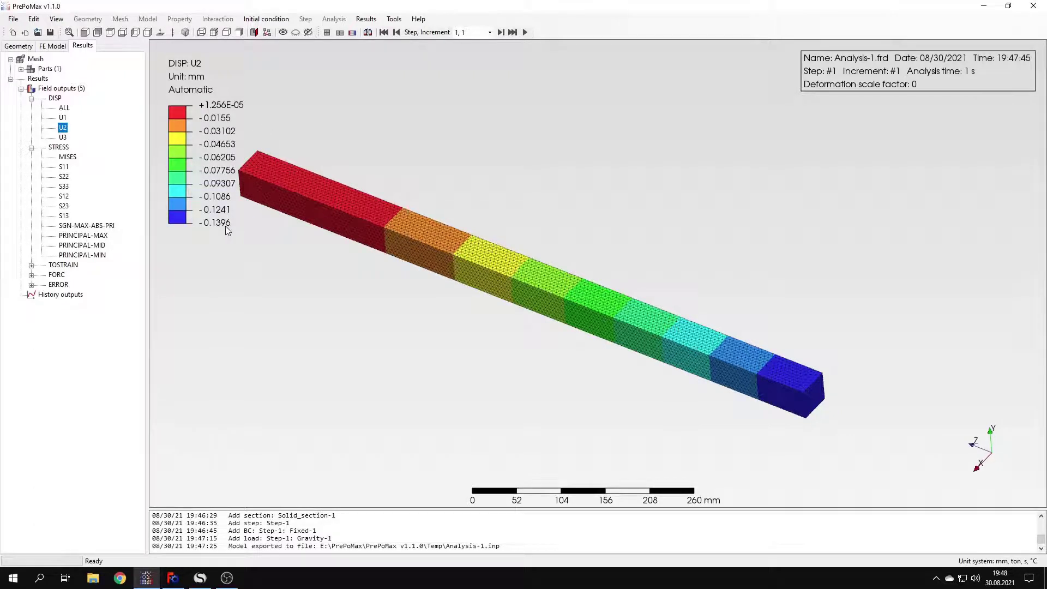
click(200, 578)
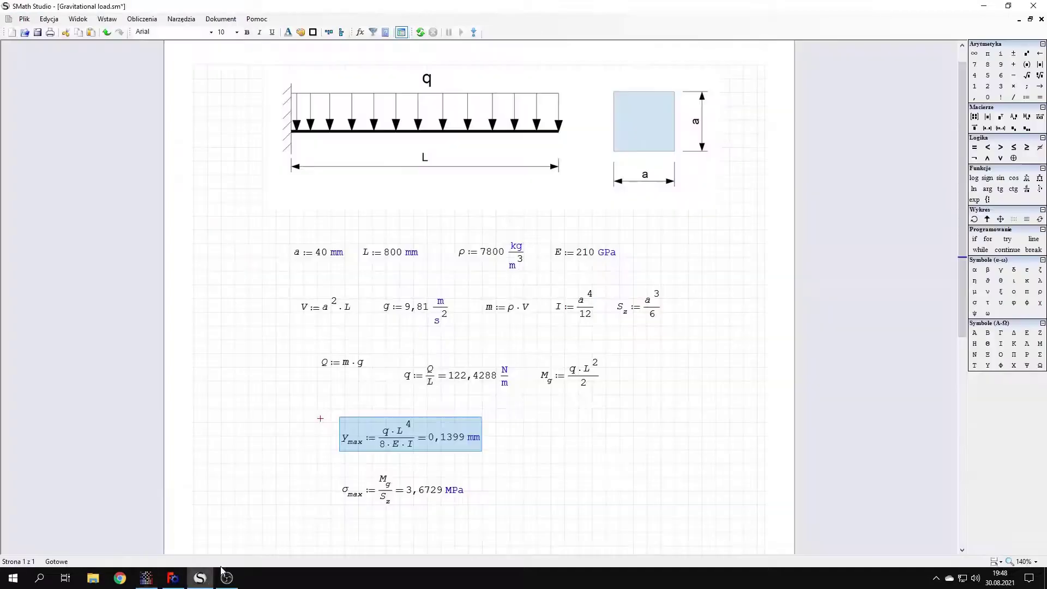
click(314, 493)
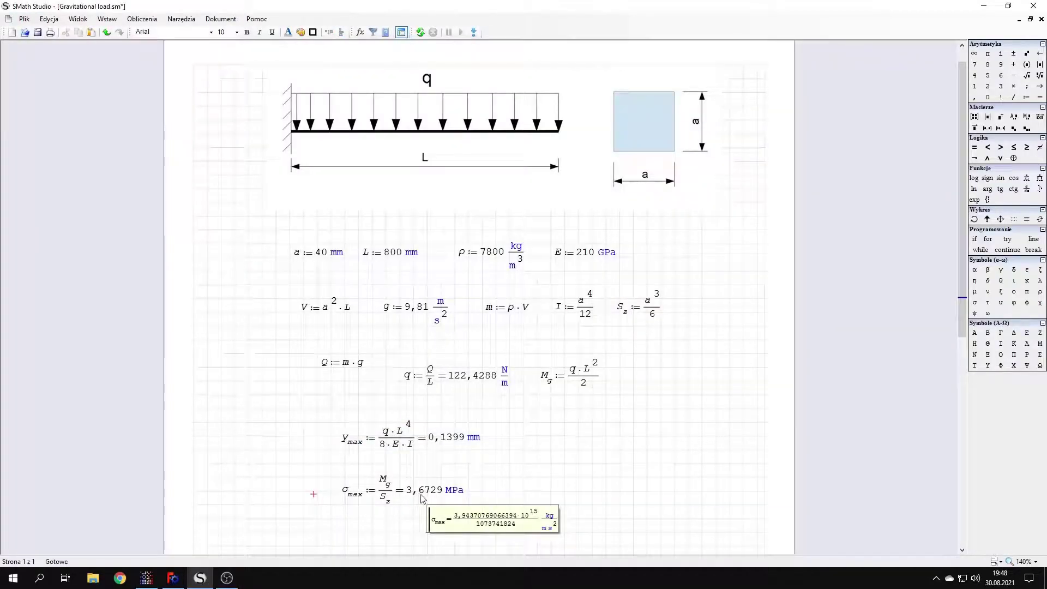
- Display the S33 stress contour (-5.964 to +6.034 MPa) and zoom into the fixed end
click(146, 578)
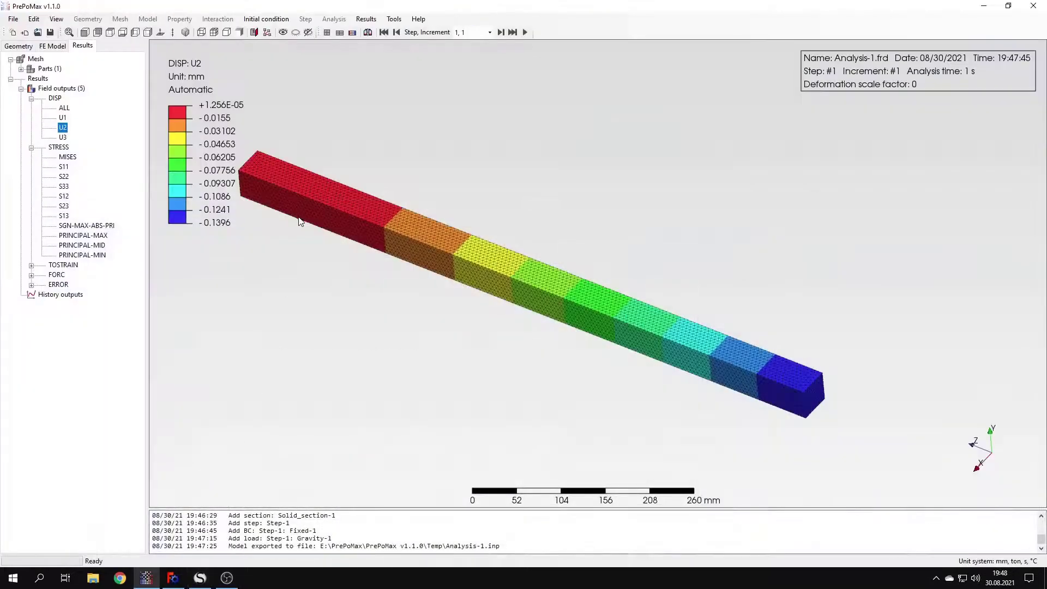
click(68, 157)
middle_drag(342, 248, 266, 212)
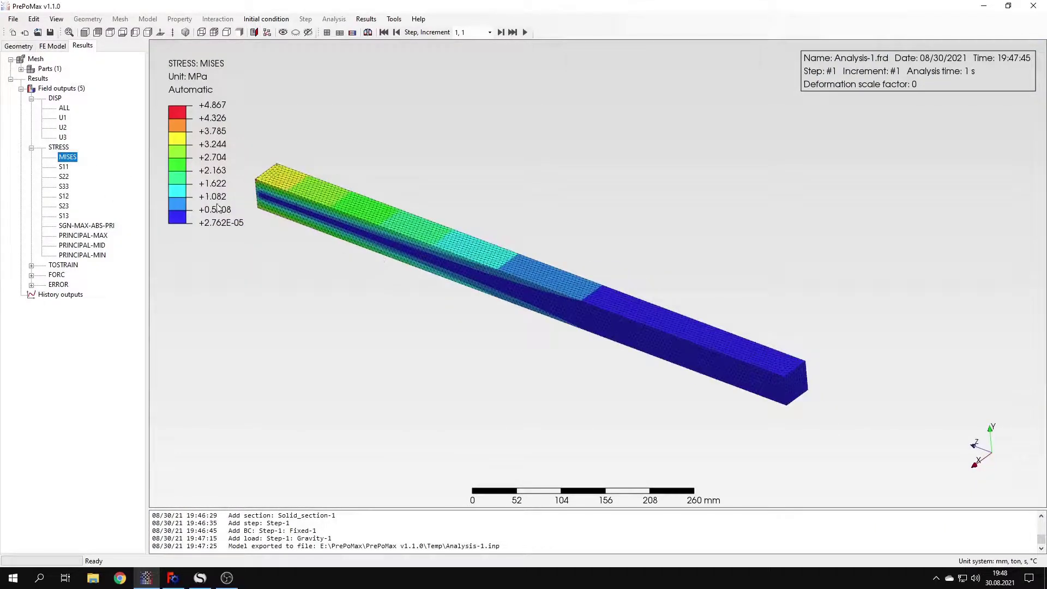
click(64, 187)
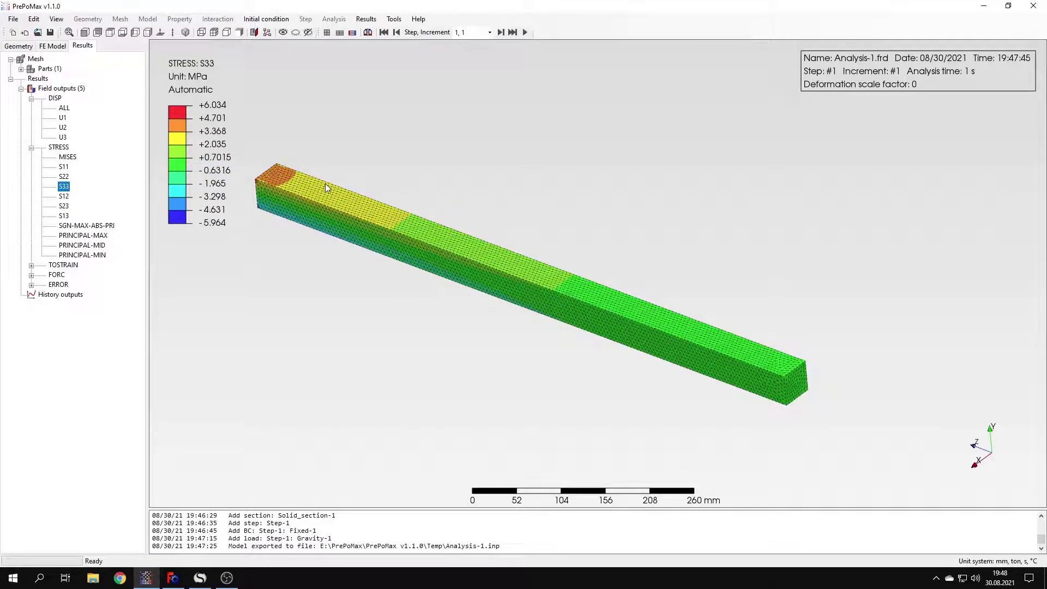
scroll(262, 157, up, 3)
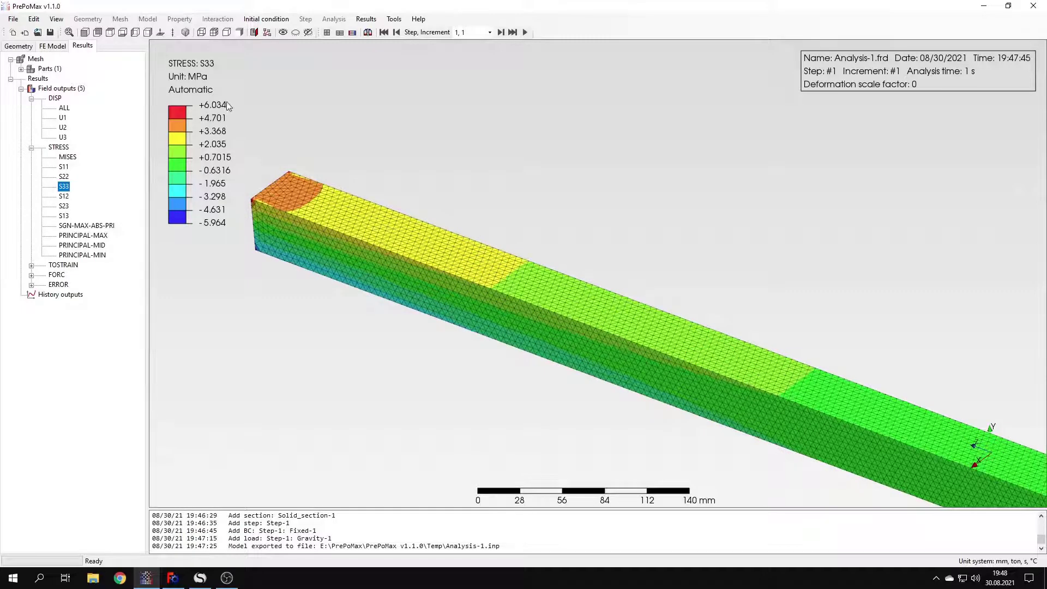
scroll(259, 168, up, 6)
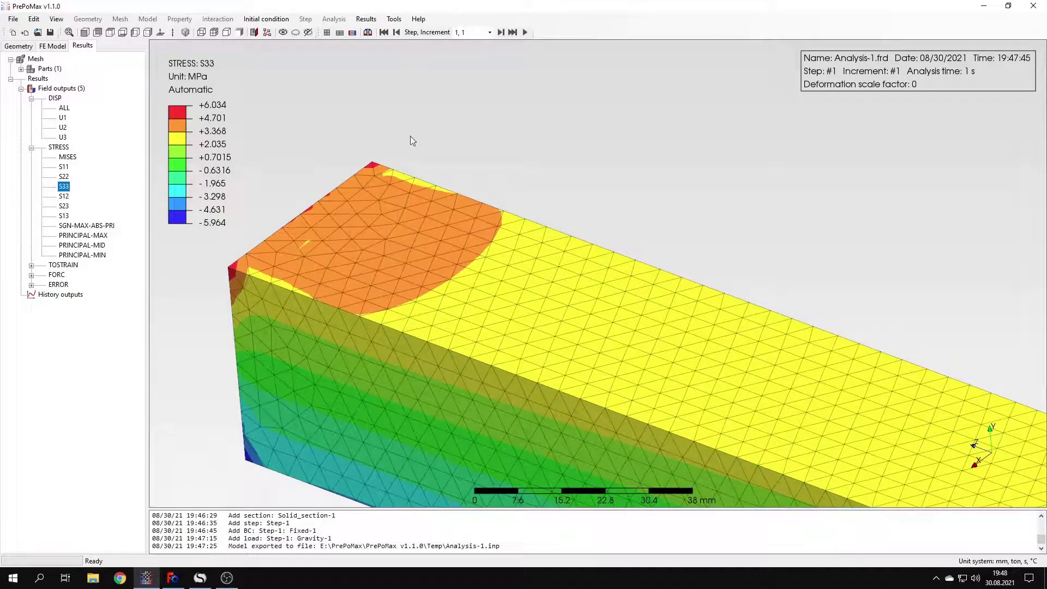
click(394, 19)
click(410, 42)
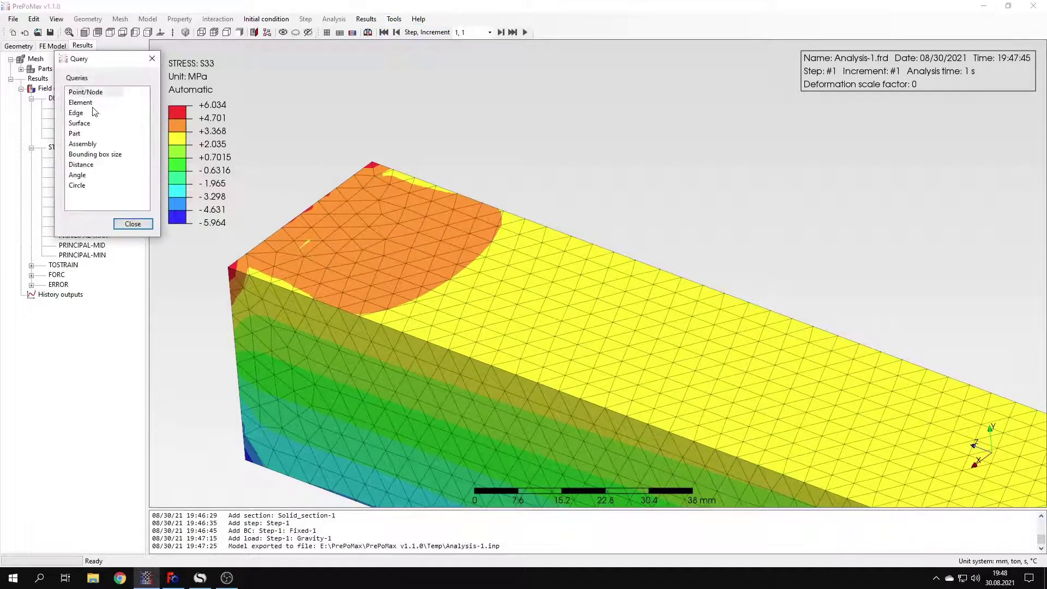
click(81, 92)
click(359, 221)
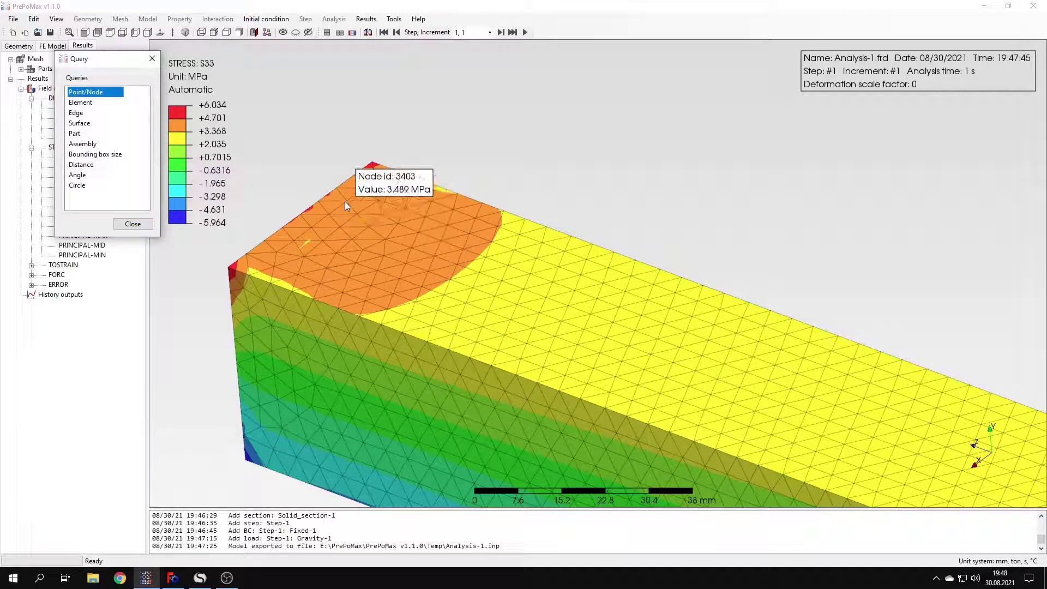
click(309, 232)
click(306, 228)
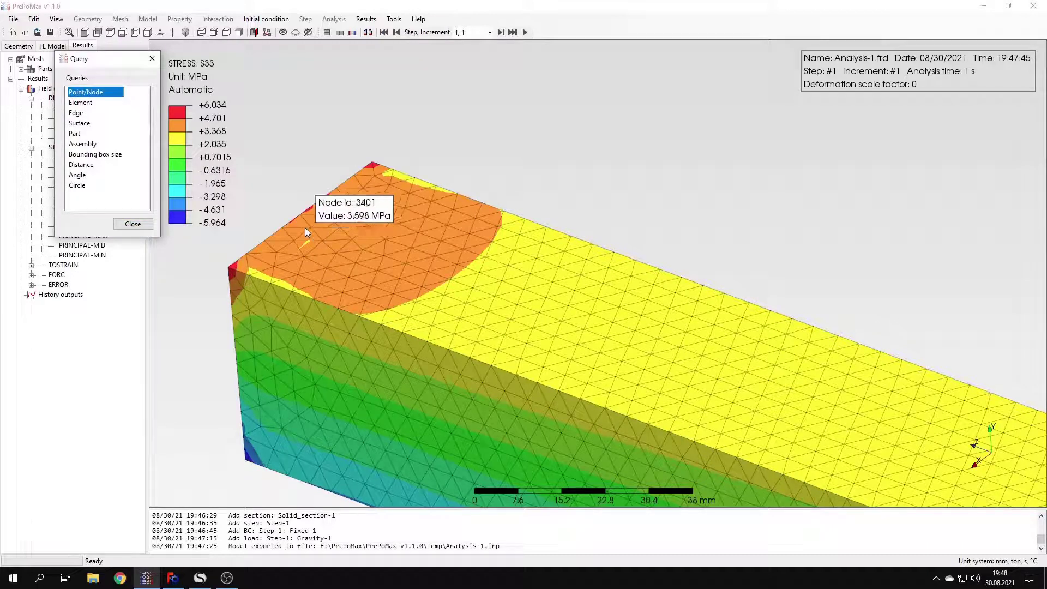
click(291, 250)
click(276, 234)
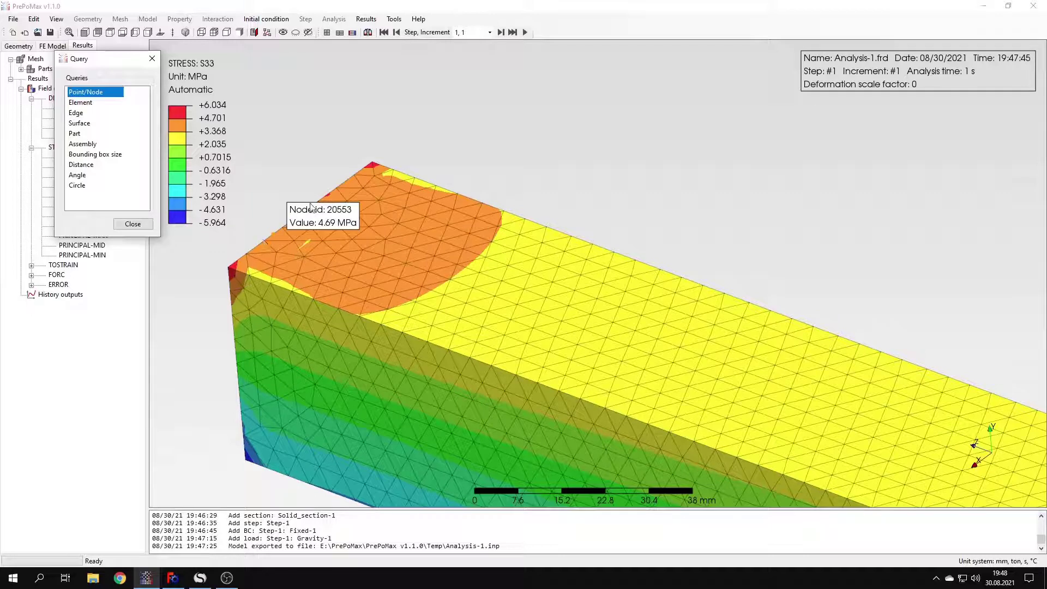
click(358, 195)
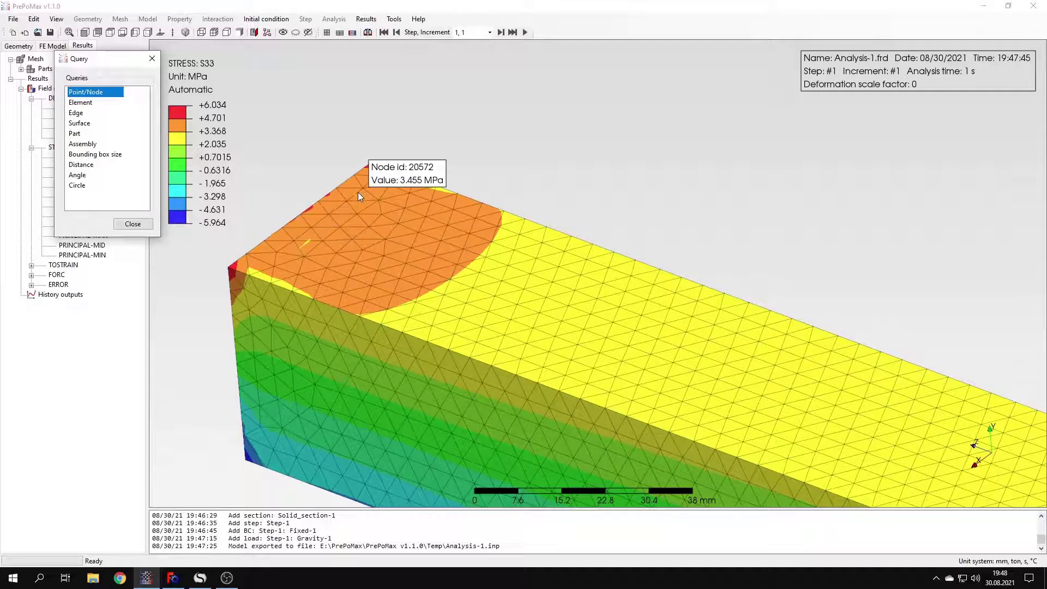
click(364, 188)
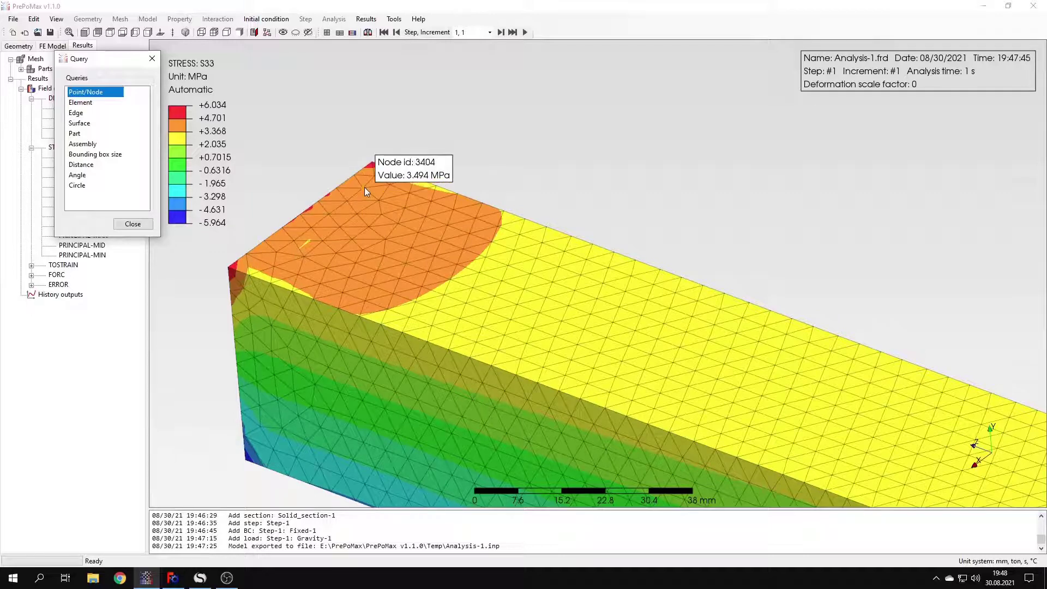
click(327, 226)
click(325, 214)
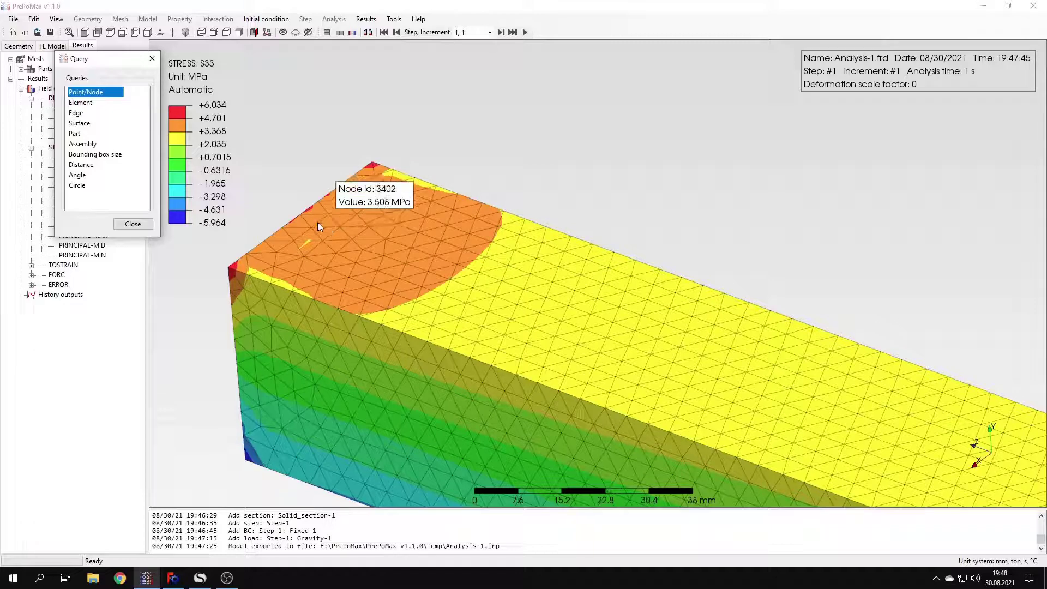
click(307, 235)
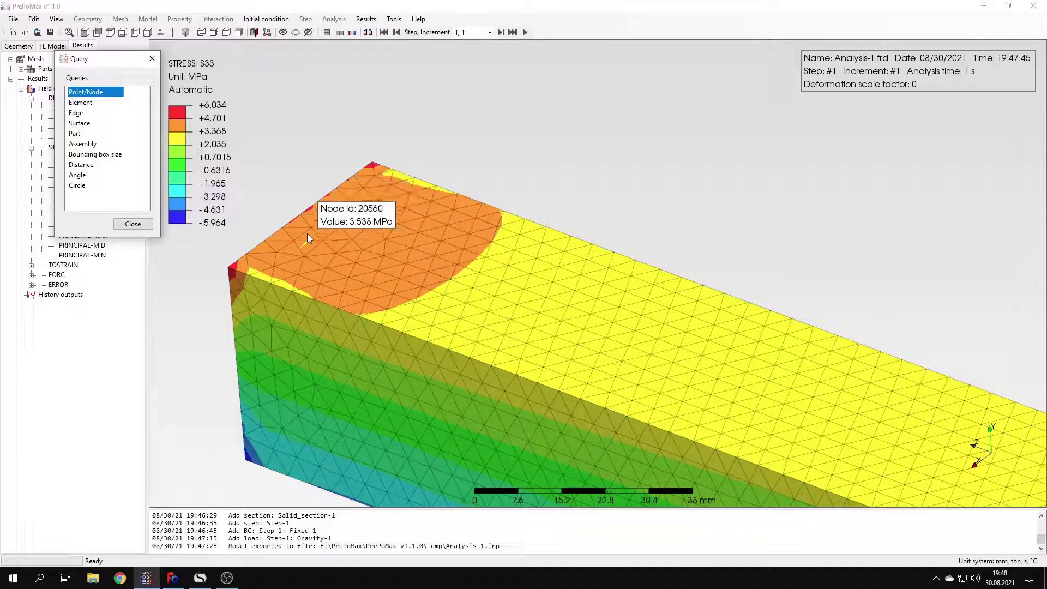
click(199, 578)
click(212, 573)
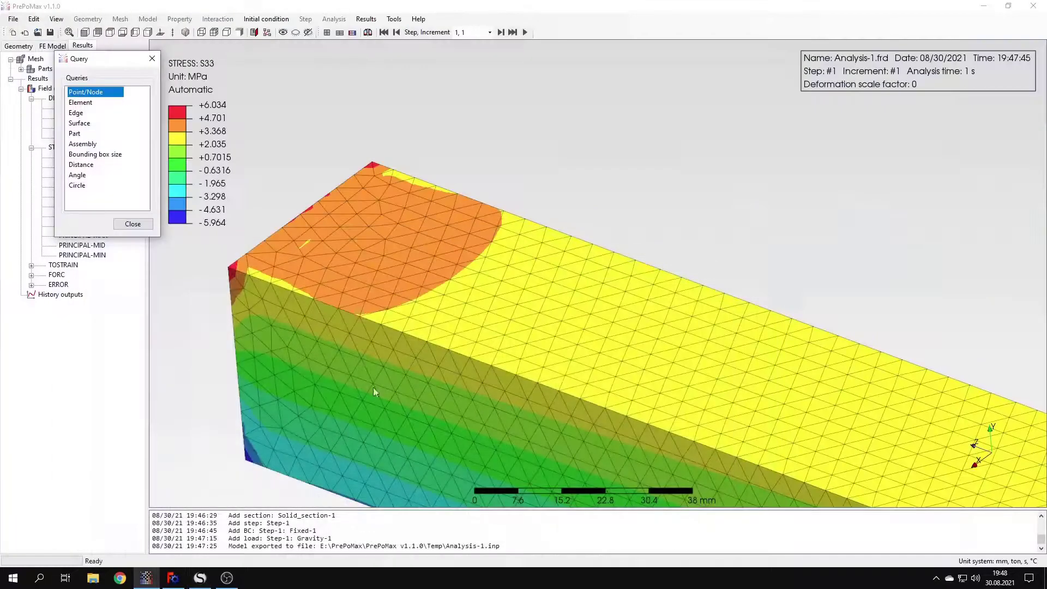
scroll(373, 387, down, 4)
click(447, 311)
scroll(448, 311, down, 2)
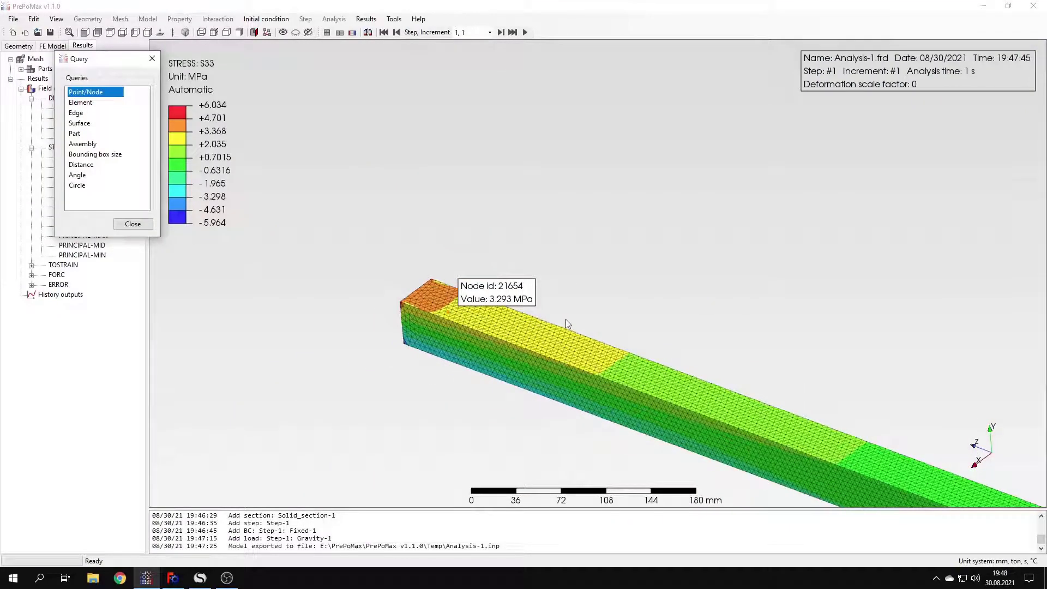
scroll(565, 319, up, 2)
middle_drag(645, 336, 570, 168)
scroll(561, 162, up, 3)
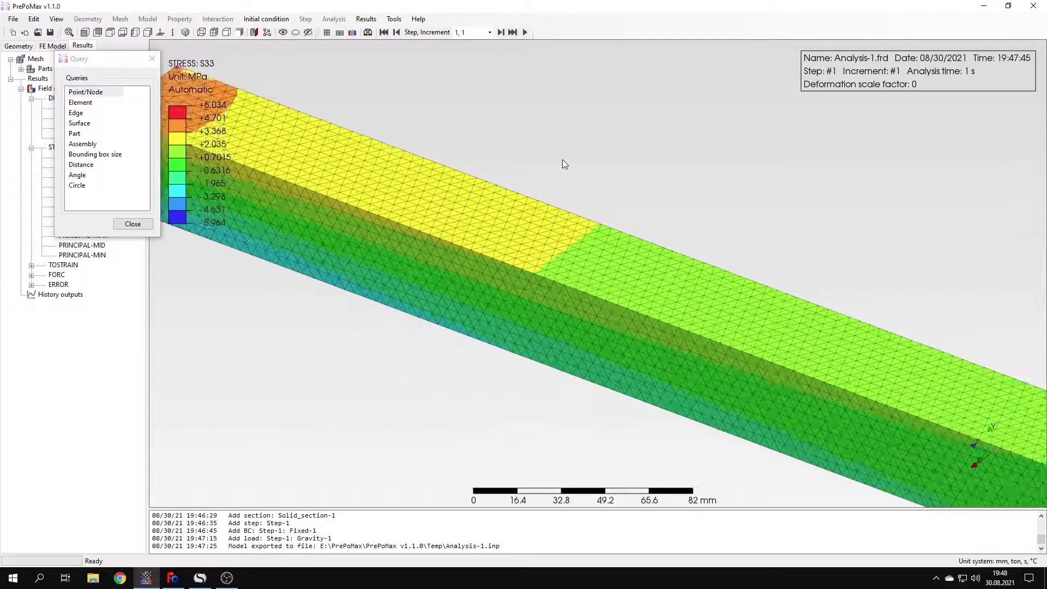
scroll(563, 161, down, 5)
middle_drag(629, 216, 529, 218)
key(Escape)
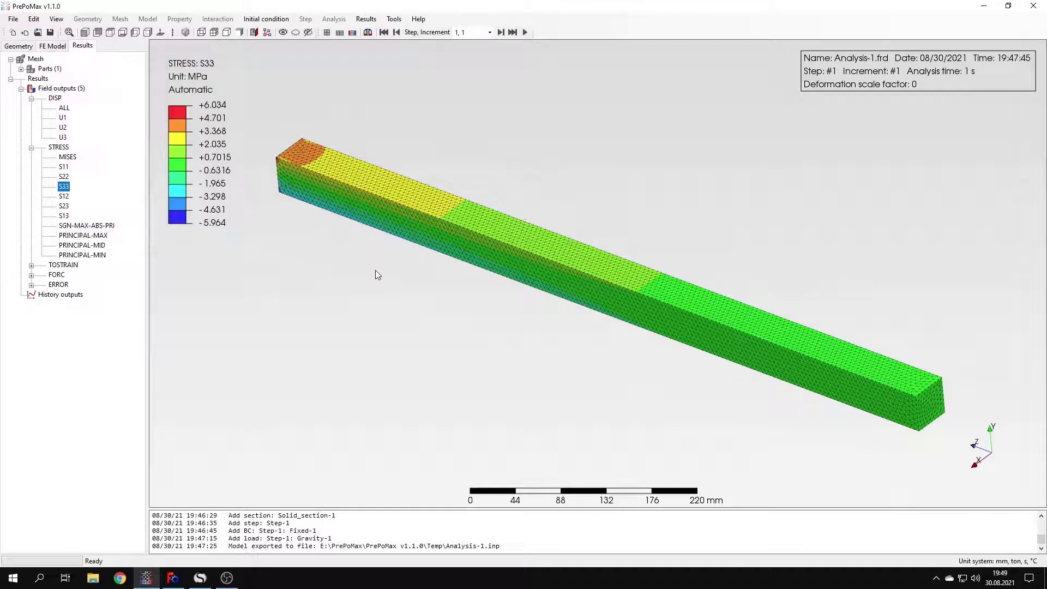